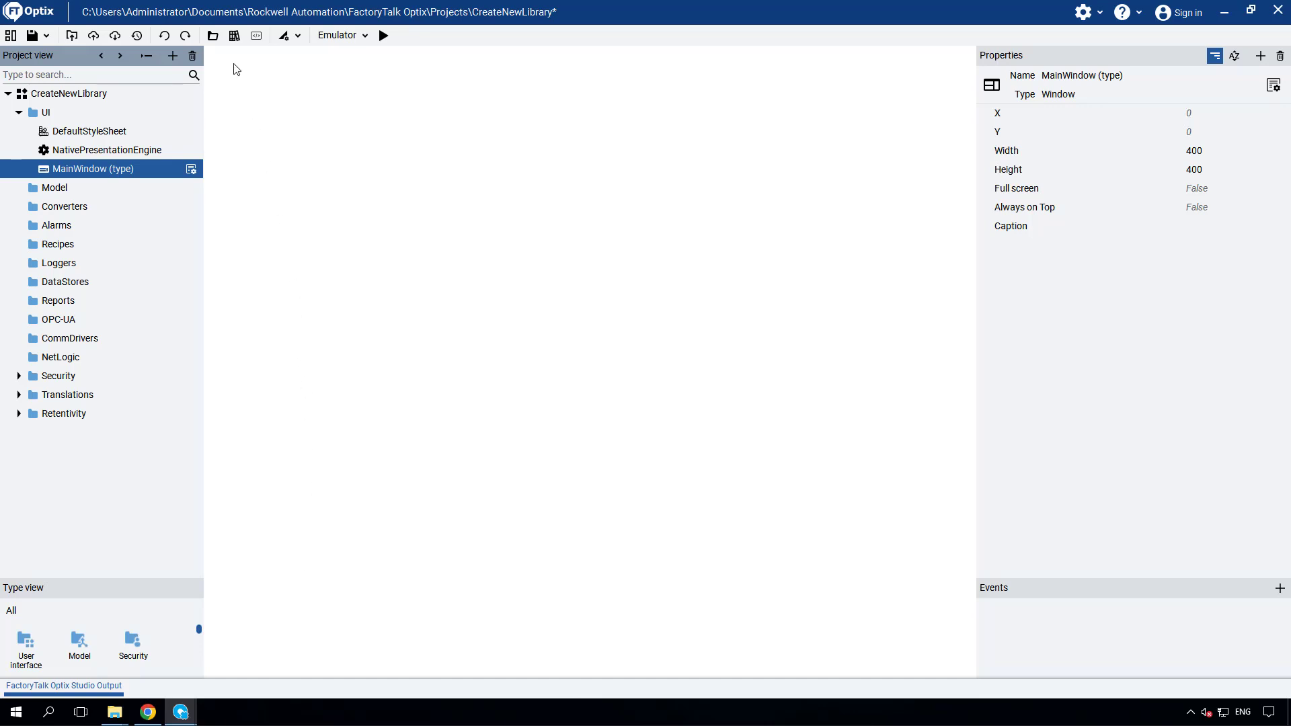
# Open the Template Libraries browser to show the native libraries.
pyautogui.click(234, 37)
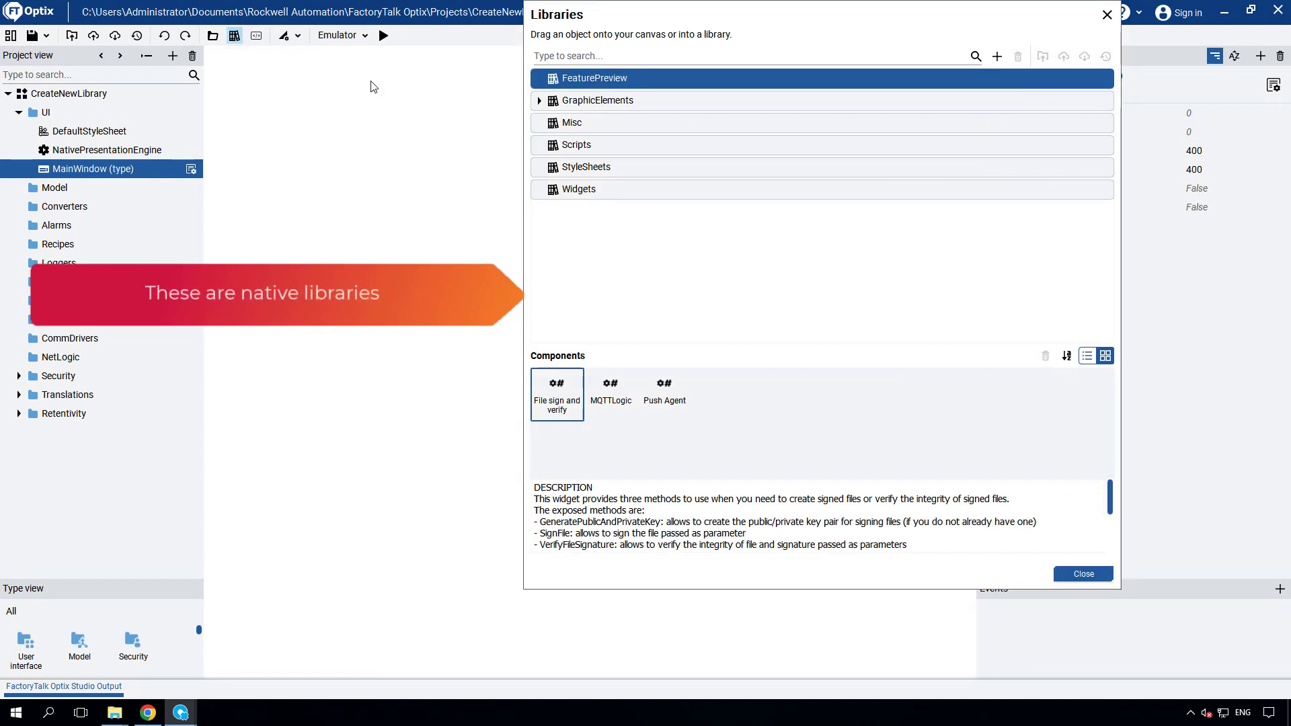
# Browse the GraphicElements, SignsAndSymbols, Misc and Scripts native libraries.
pyautogui.click(538, 102)
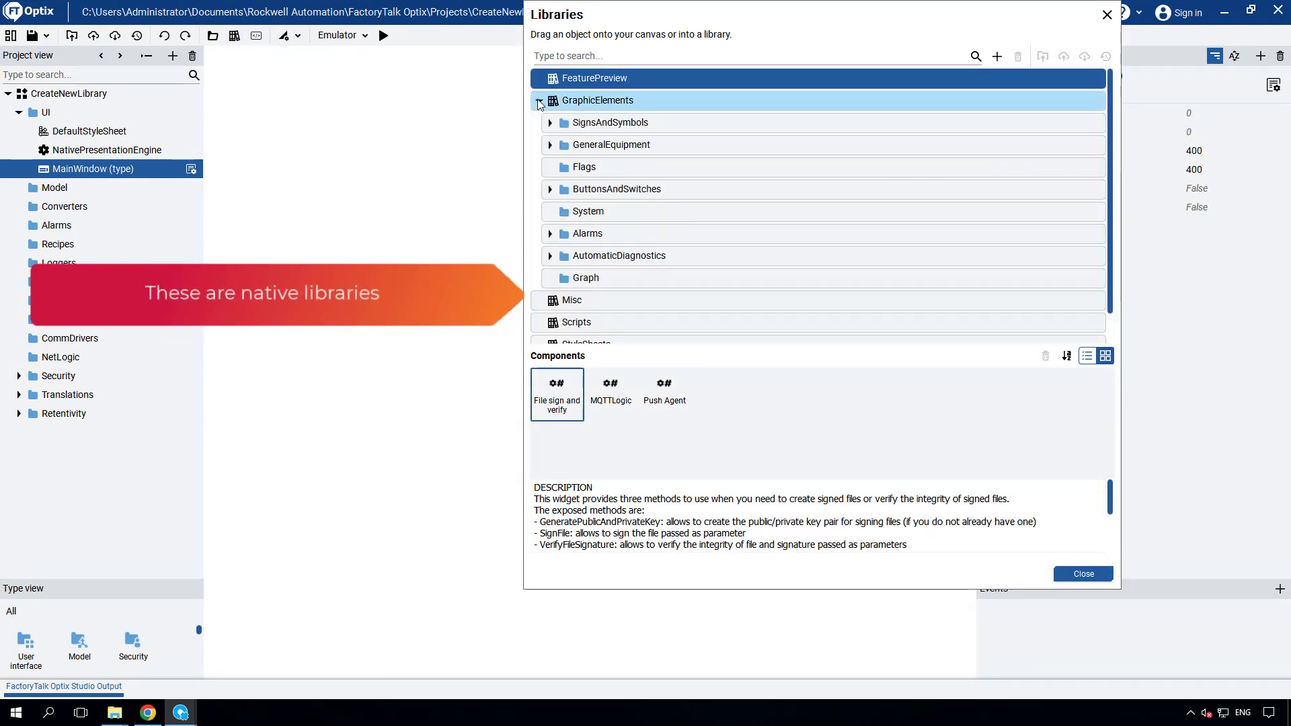
pyautogui.click(600, 123)
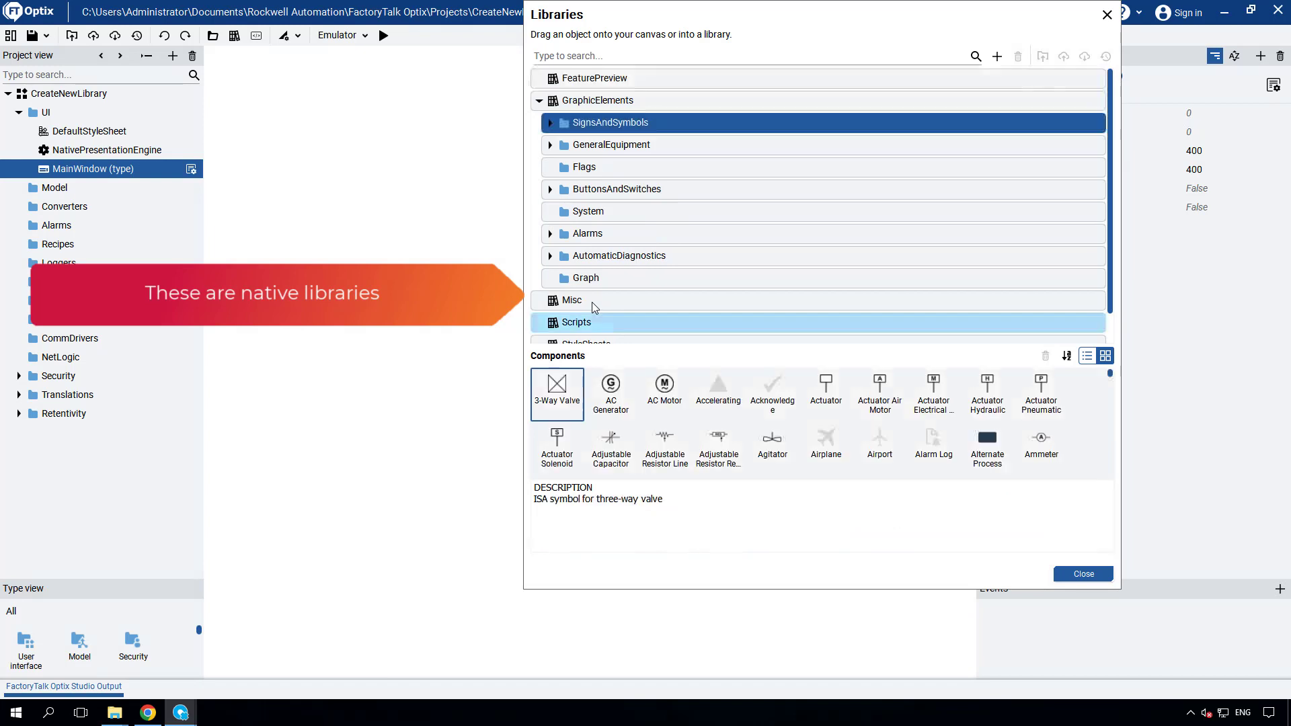
pyautogui.click(570, 306)
pyautogui.scroll(-2, 571, 299)
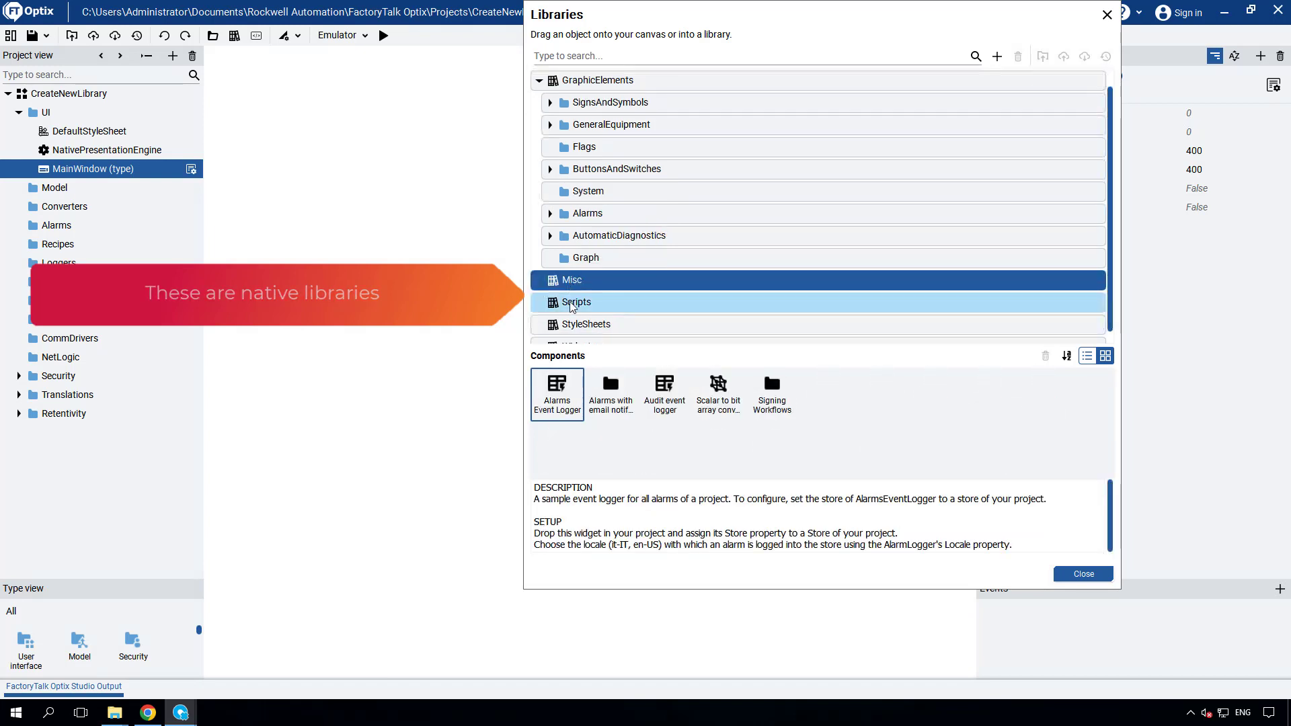
pyautogui.click(572, 290)
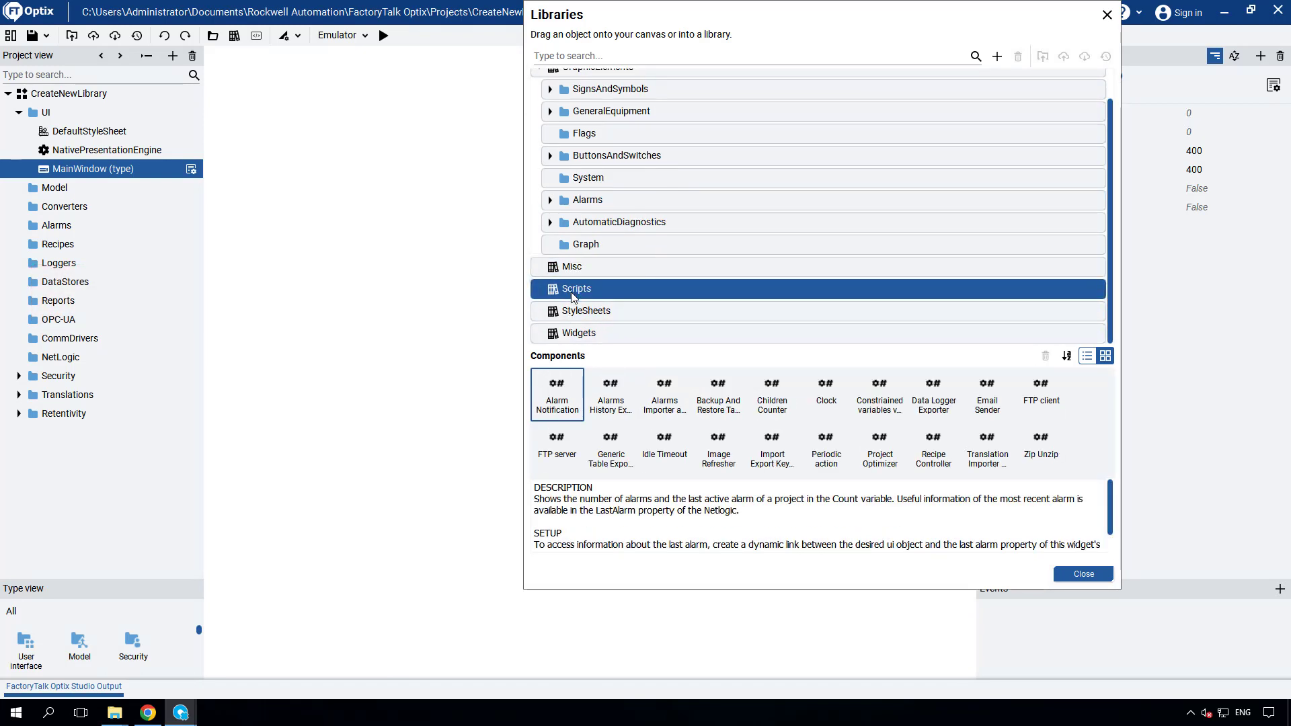
# Demonstrate dragging the Alarm Notification script into the project, then close the Libraries dialog.
pyautogui.click(568, 405)
pyautogui.moveTo(568, 404); pyautogui.dragTo(72, 188)
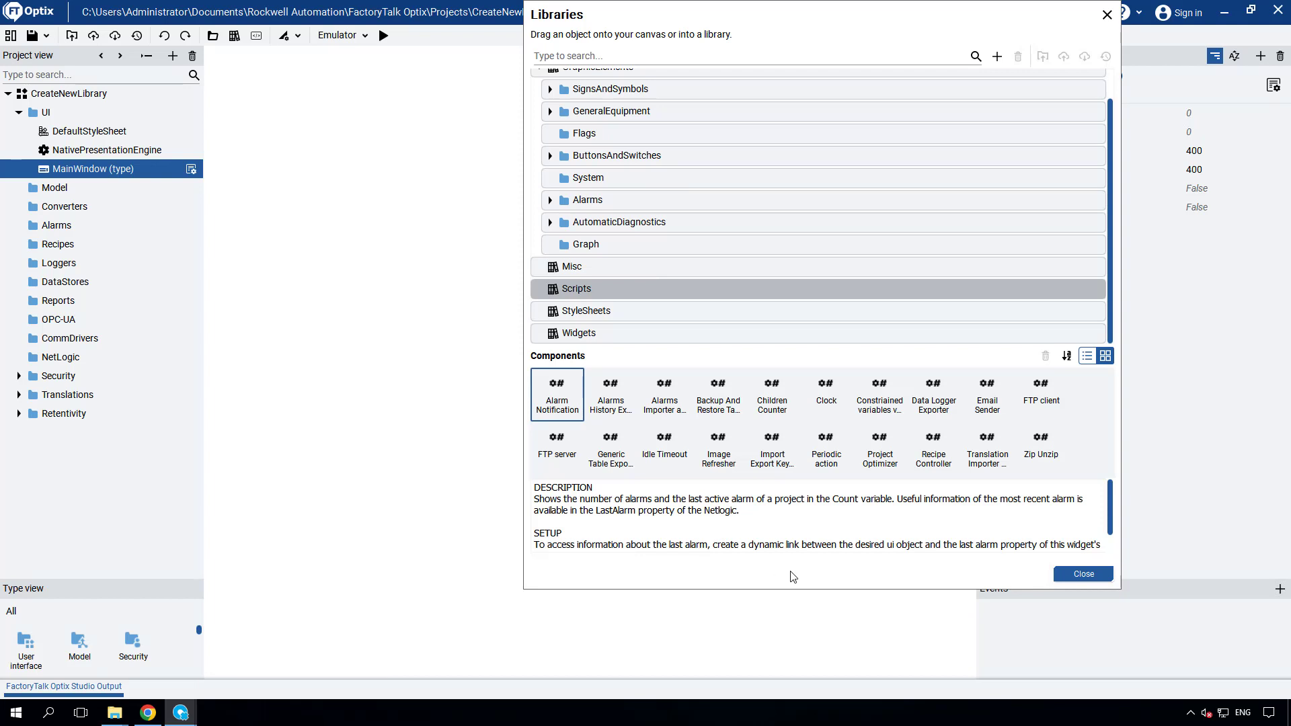
pyautogui.click(1069, 574)
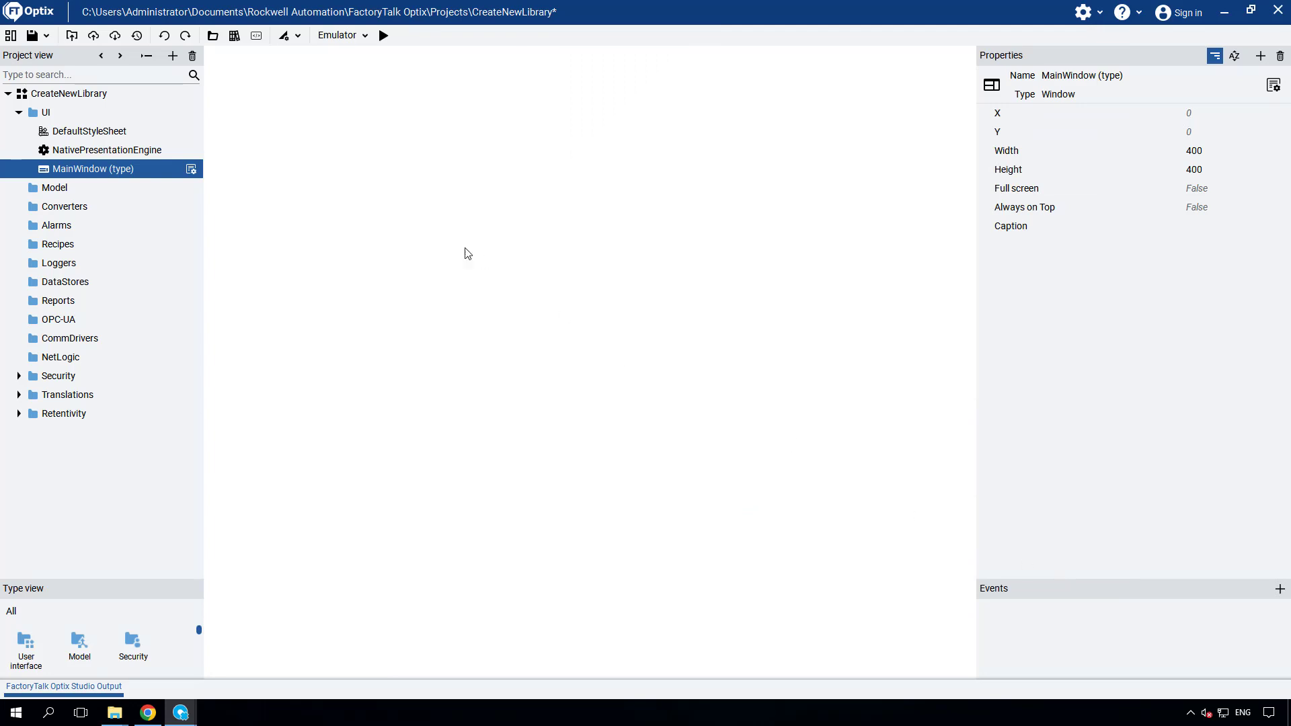
# Add a panel loader inside MainWindow and name it NavigationPanelLoader.
pyautogui.rightClick(149, 175)
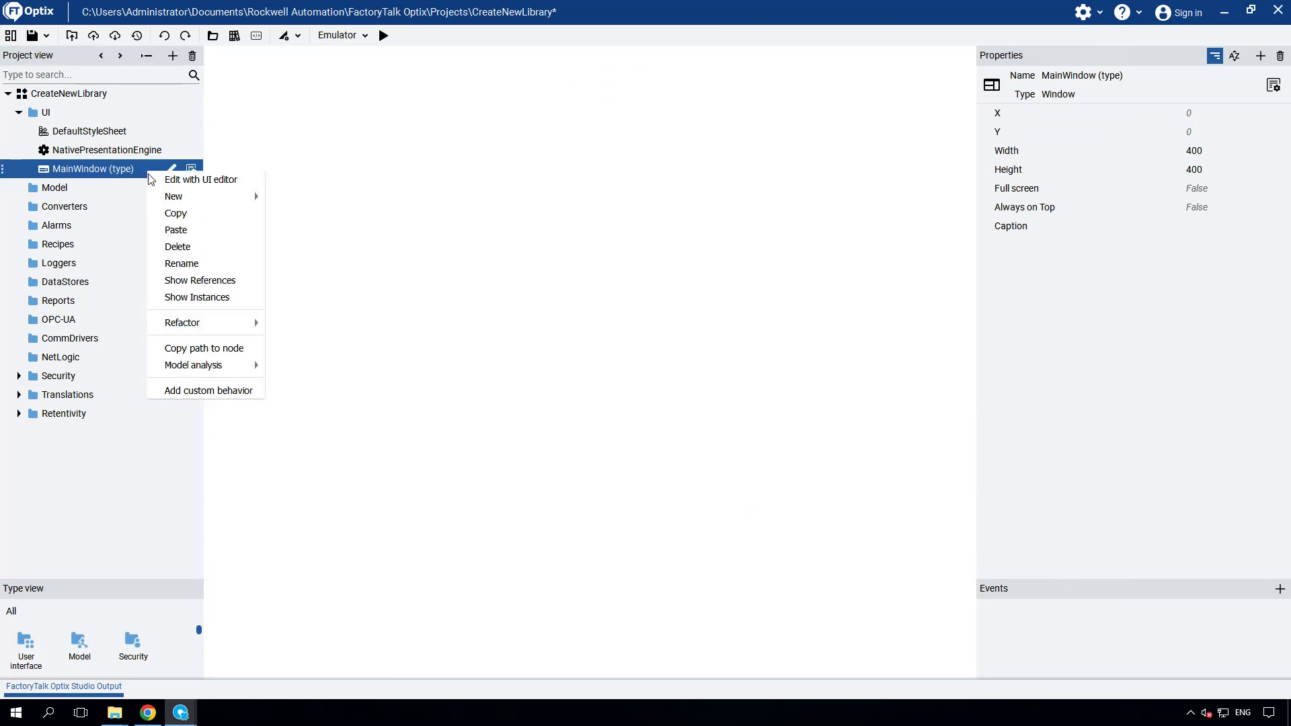
pyautogui.moveTo(170, 199)
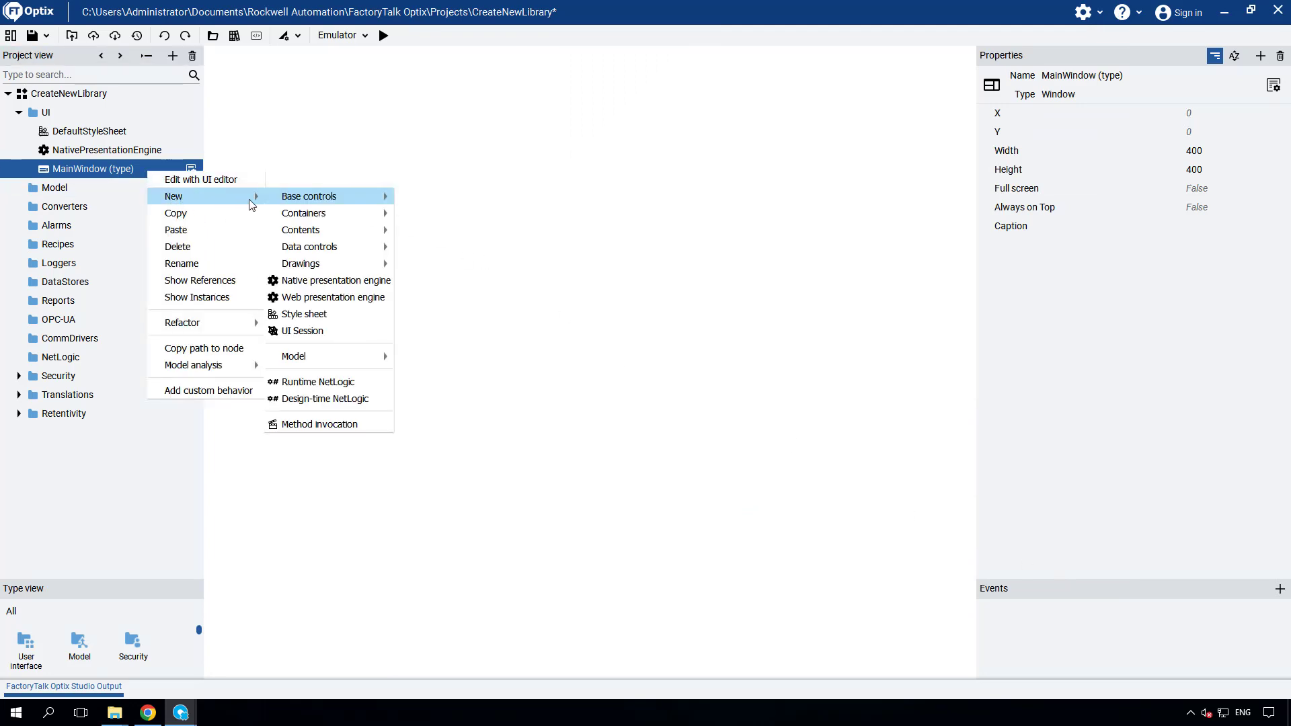
pyautogui.moveTo(365, 215)
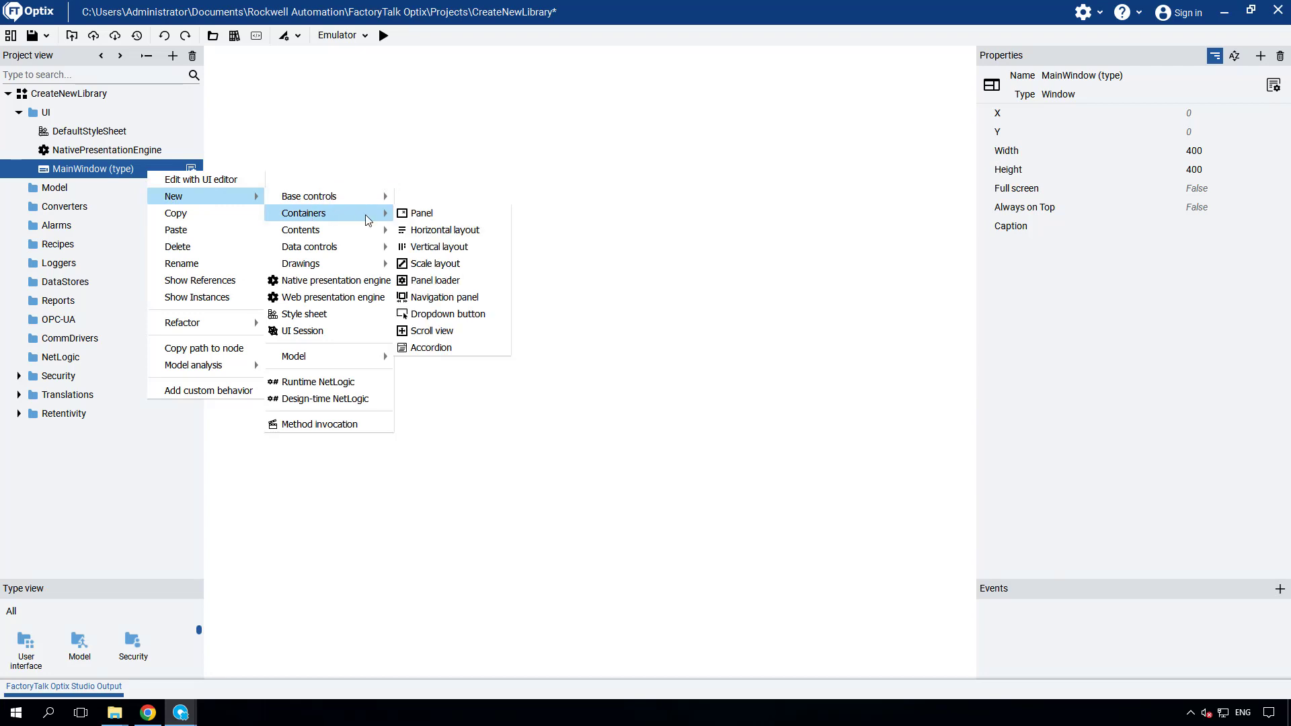
pyautogui.click(441, 280)
pyautogui.click(155, 193)
pyautogui.click(135, 194)
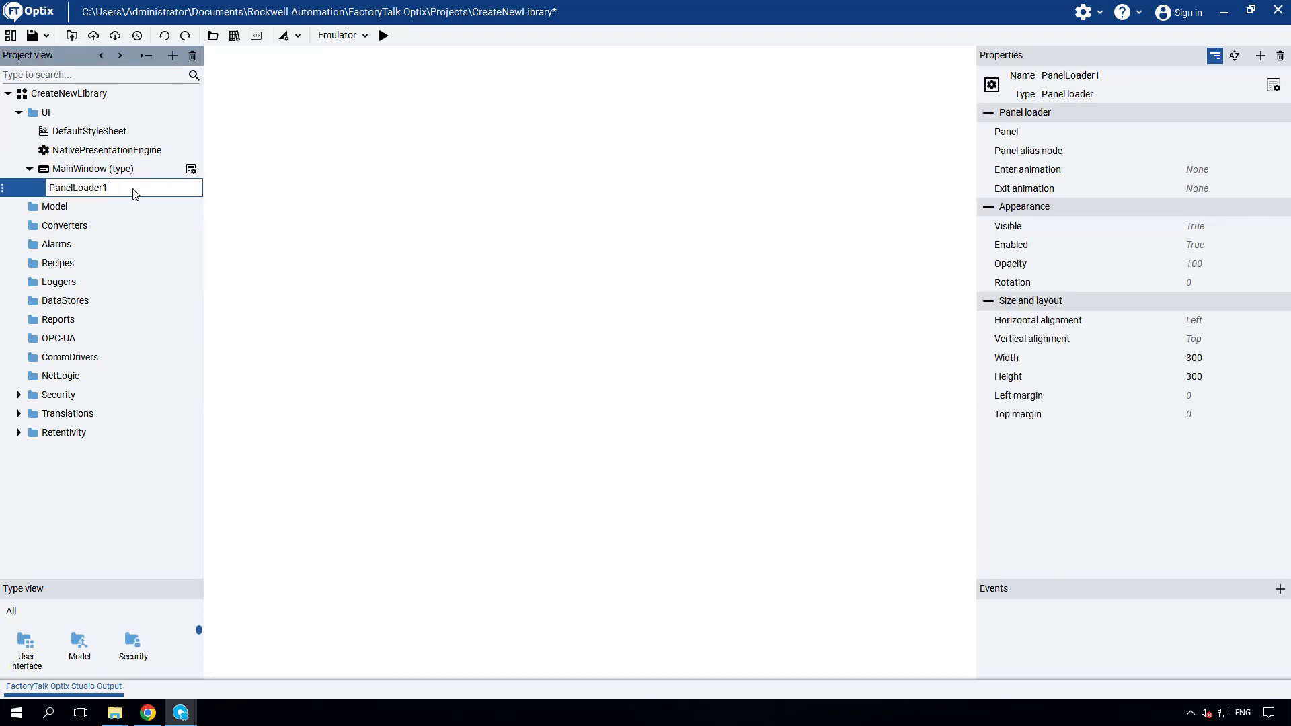
pyautogui.press('BackSpace')
pyautogui.write('Navigation')
pyautogui.press('Return')
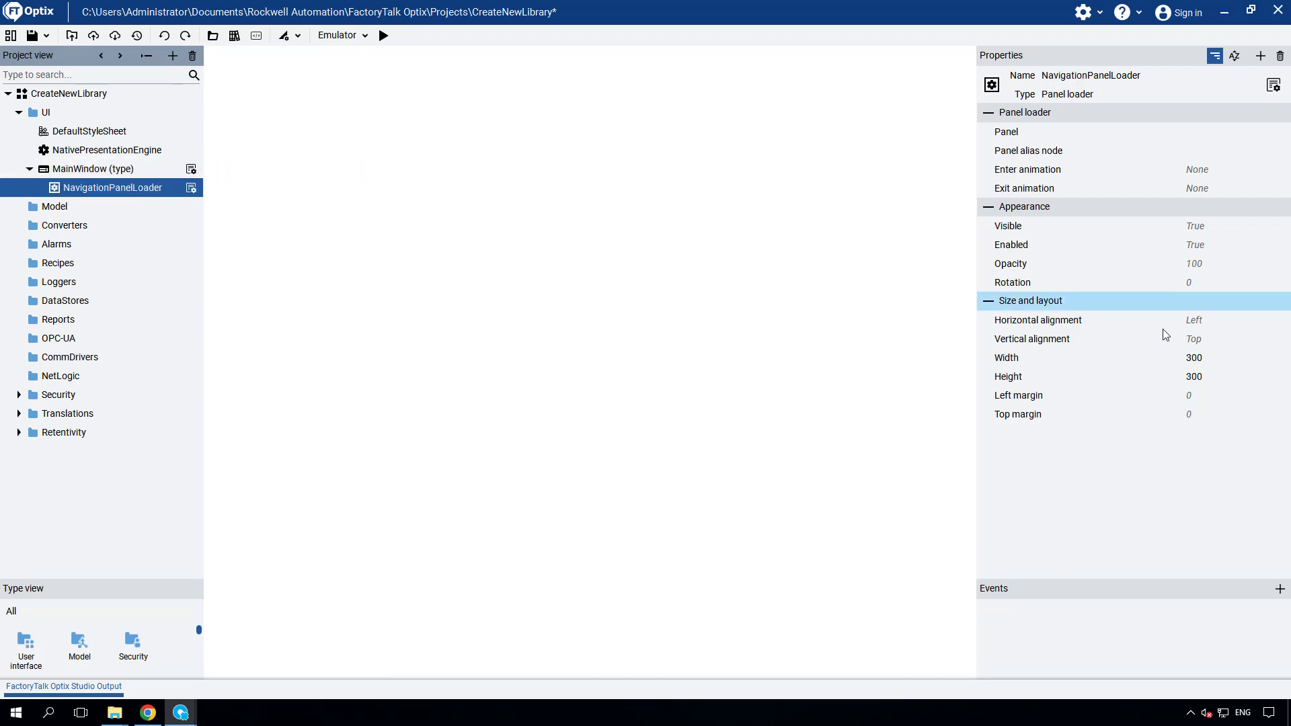
# Set NavigationPanelLoader to horizontal Stretch, height 520 and top margin 120.
pyautogui.click(1239, 325)
pyautogui.click(1238, 328)
pyautogui.click(1214, 398)
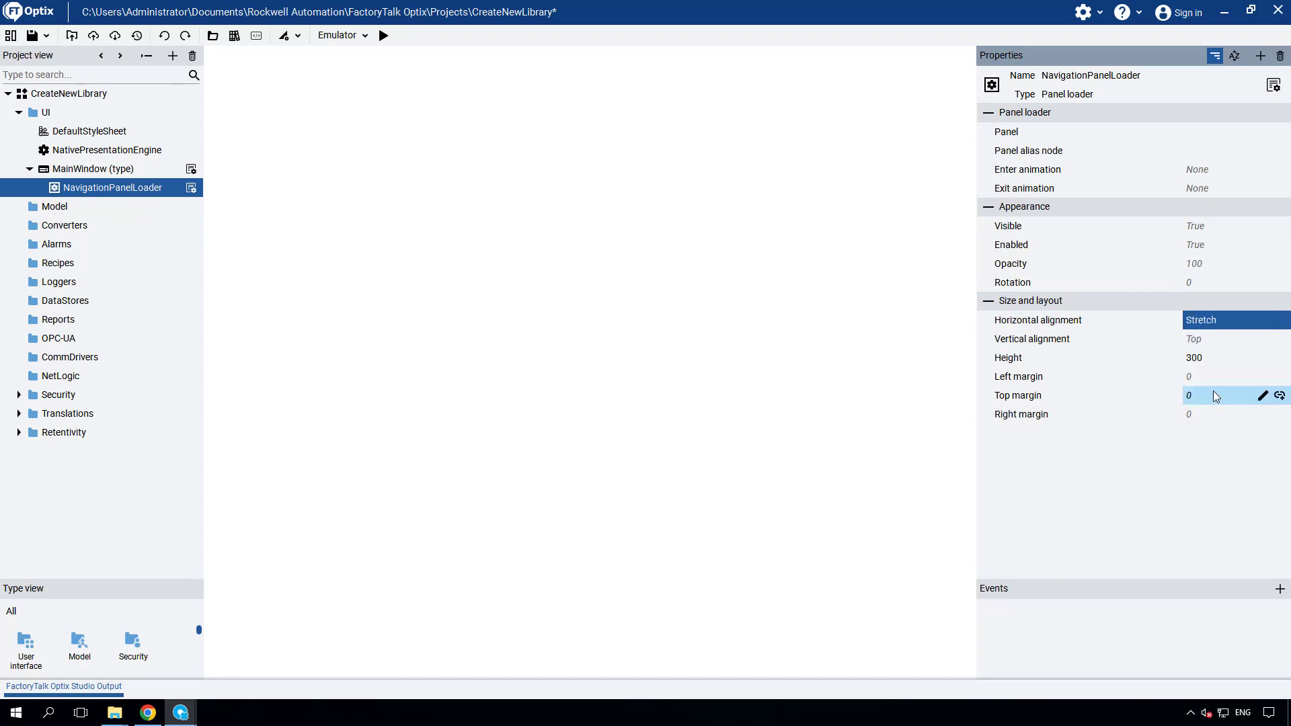
pyautogui.click(1205, 356)
pyautogui.write('520')
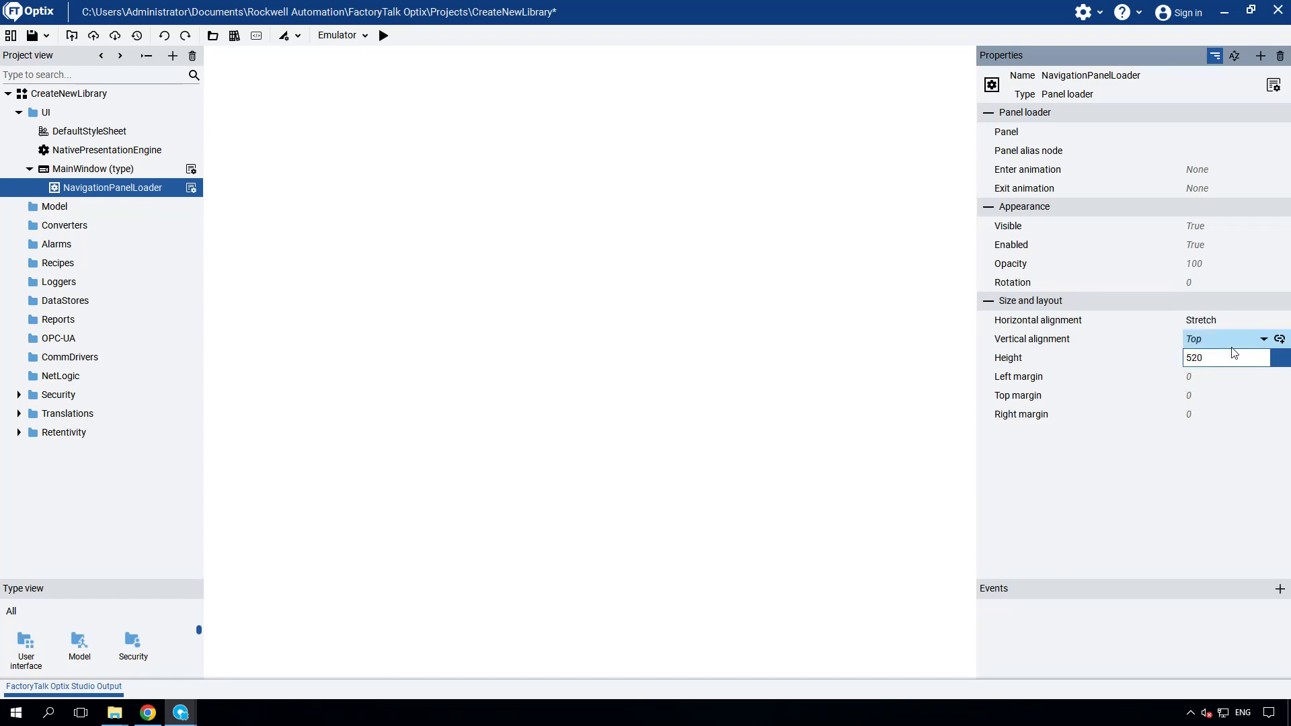
pyautogui.press('Return')
pyautogui.click(1241, 398)
pyautogui.write('120')
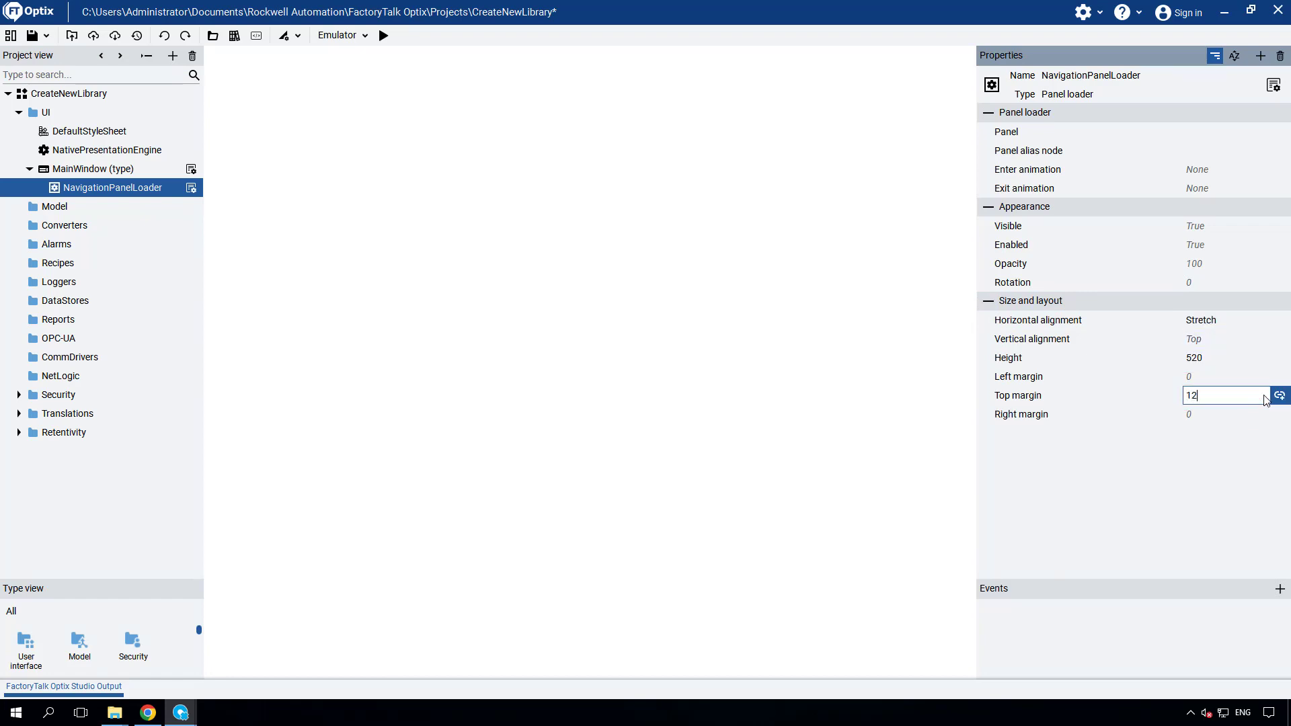
pyautogui.press('Return')
# Add a runtime NetLogic named rn_PanelLoader under NavigationPanelLoader.
pyautogui.rightClick(156, 189)
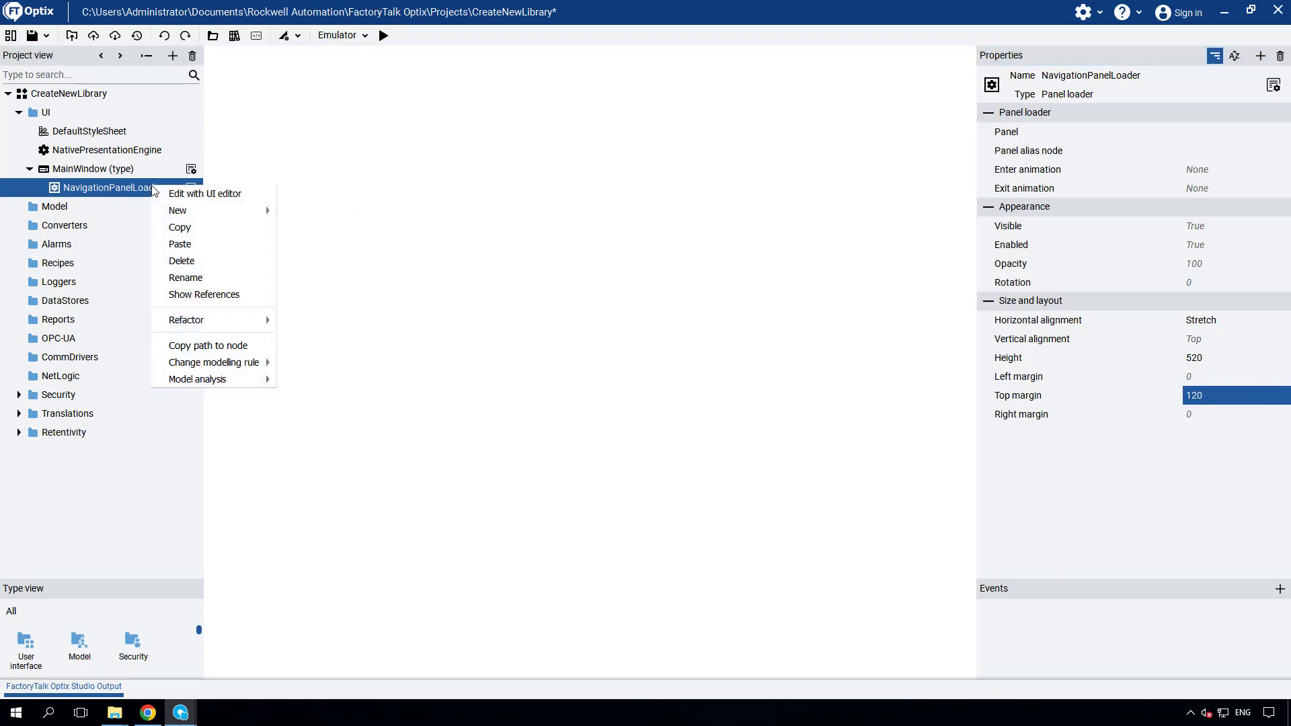
pyautogui.moveTo(171, 214)
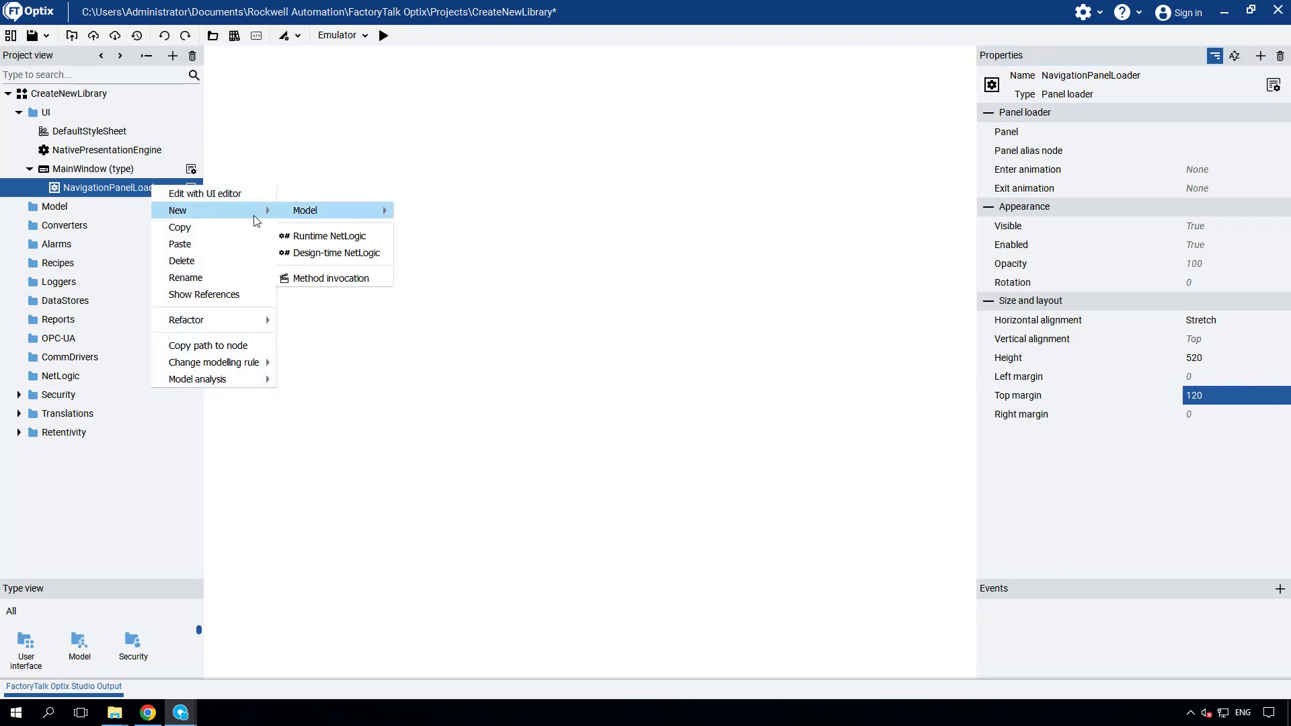
pyautogui.click(323, 236)
pyautogui.click(170, 207)
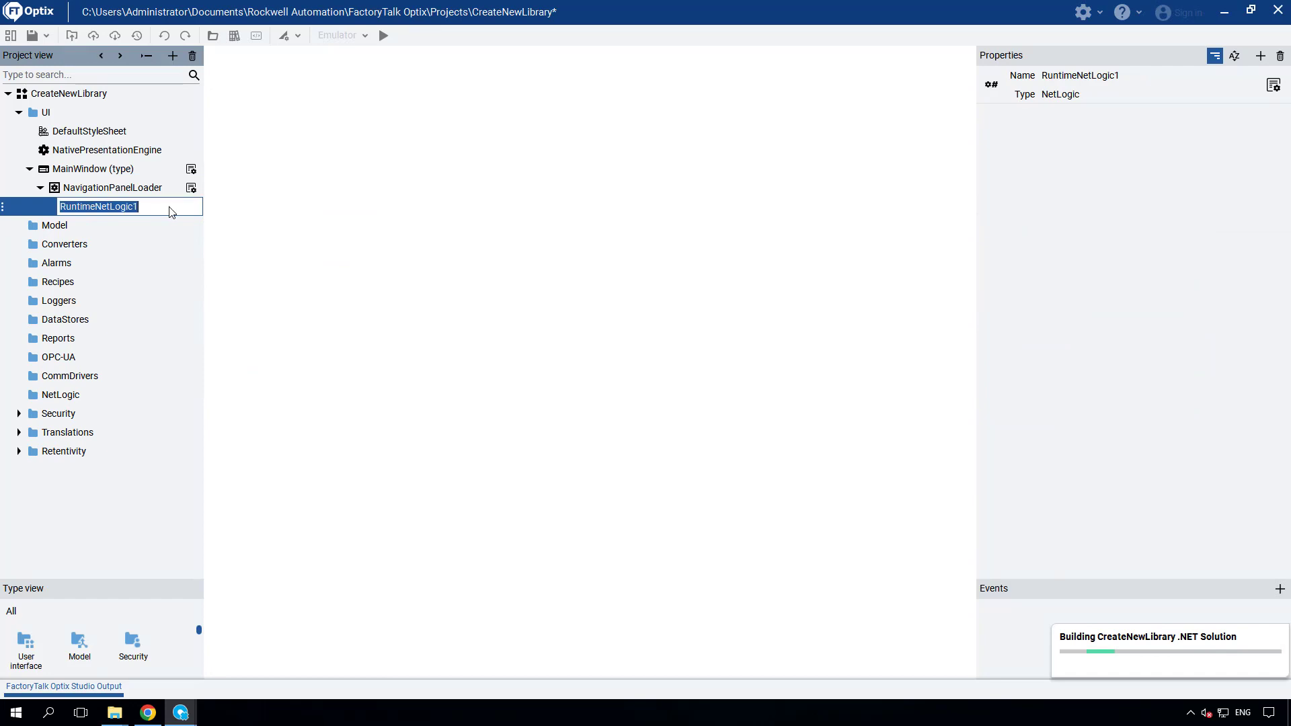
pyautogui.write('rn_PanelLoader')
pyautogui.press('Return')
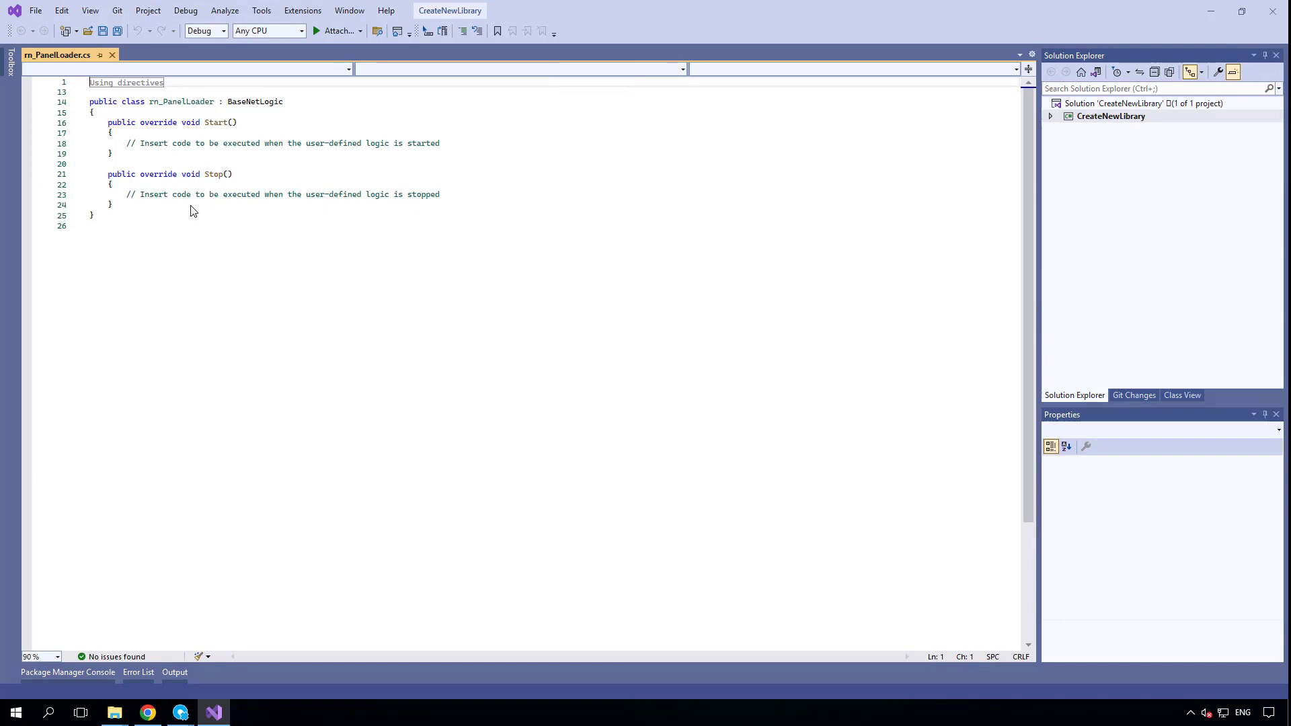
# Replace the rn_PanelLoader.cs template code with the navigation script and rebuild the solution.
pyautogui.hotkey('ctrl', 'a')
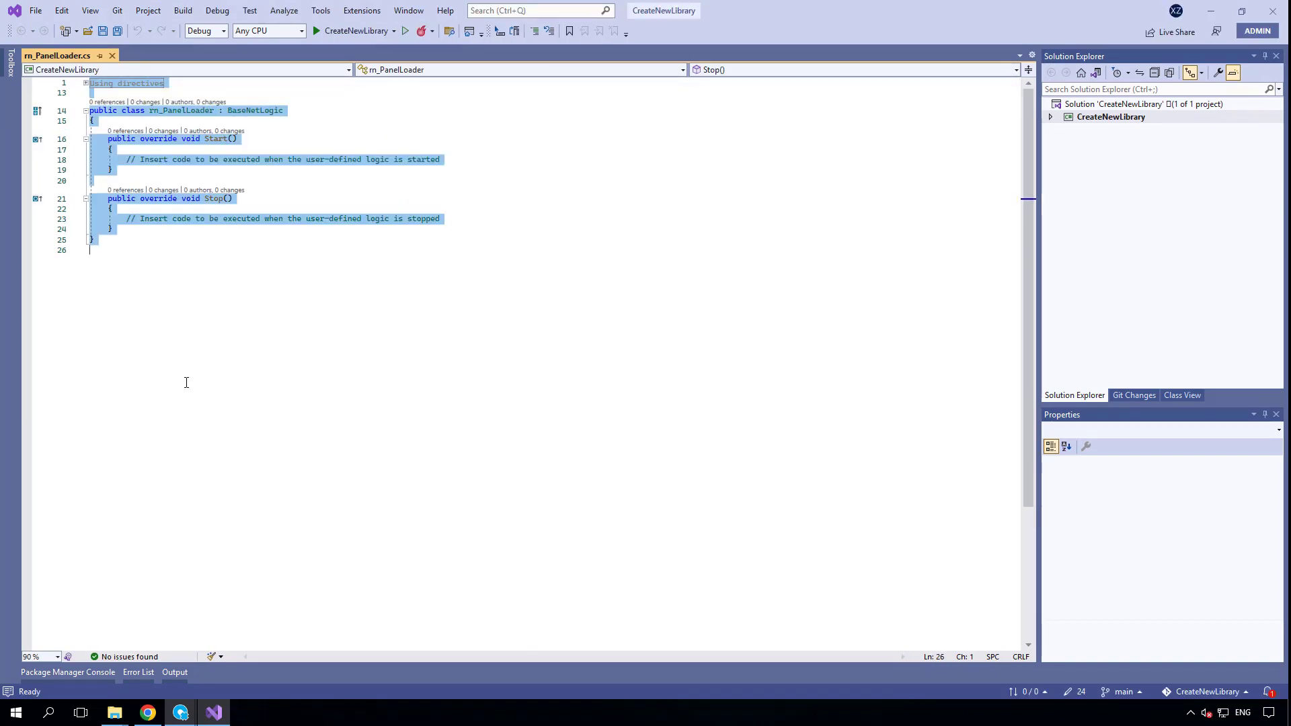
pyautogui.press('Delete')
pyautogui.hotkey('ctrl', 'v')
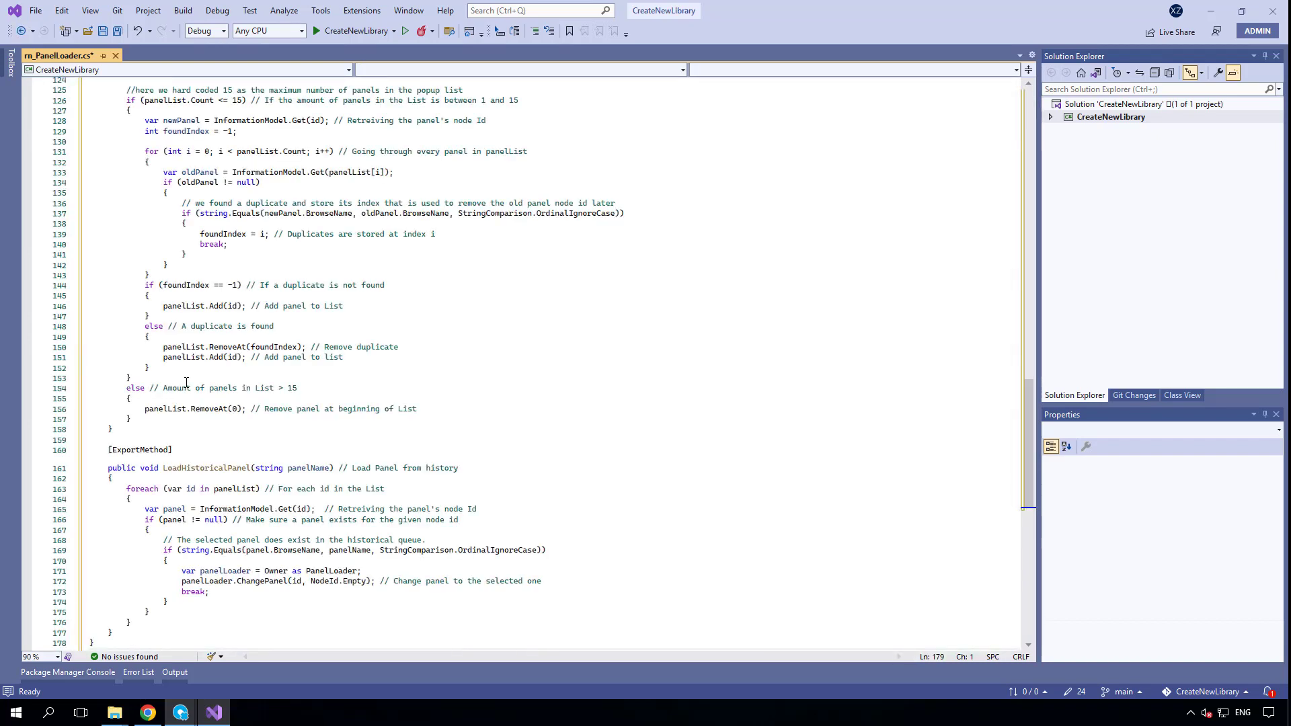
pyautogui.click(191, 12)
pyautogui.click(197, 41)
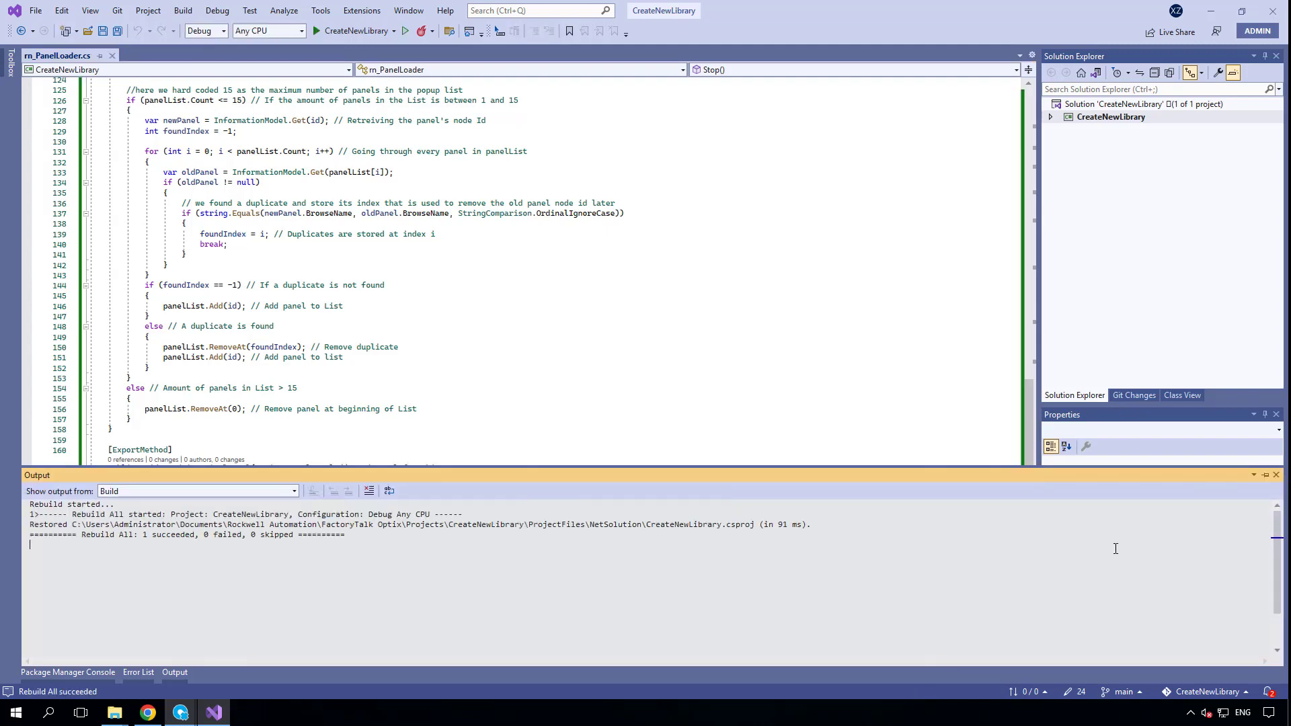
pyautogui.click(775, 416)
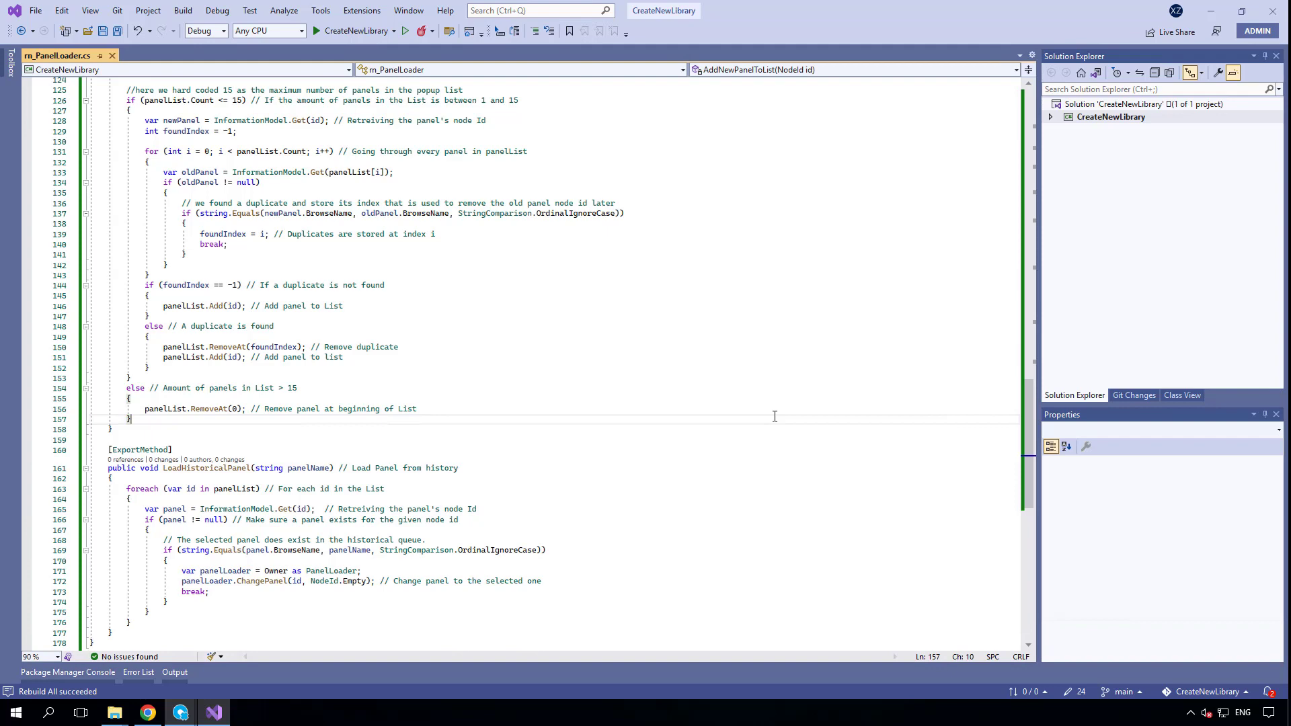
# Point out the BackwardNav and ForwardNav methods in the code.
pyautogui.scroll(5, 711, 398)
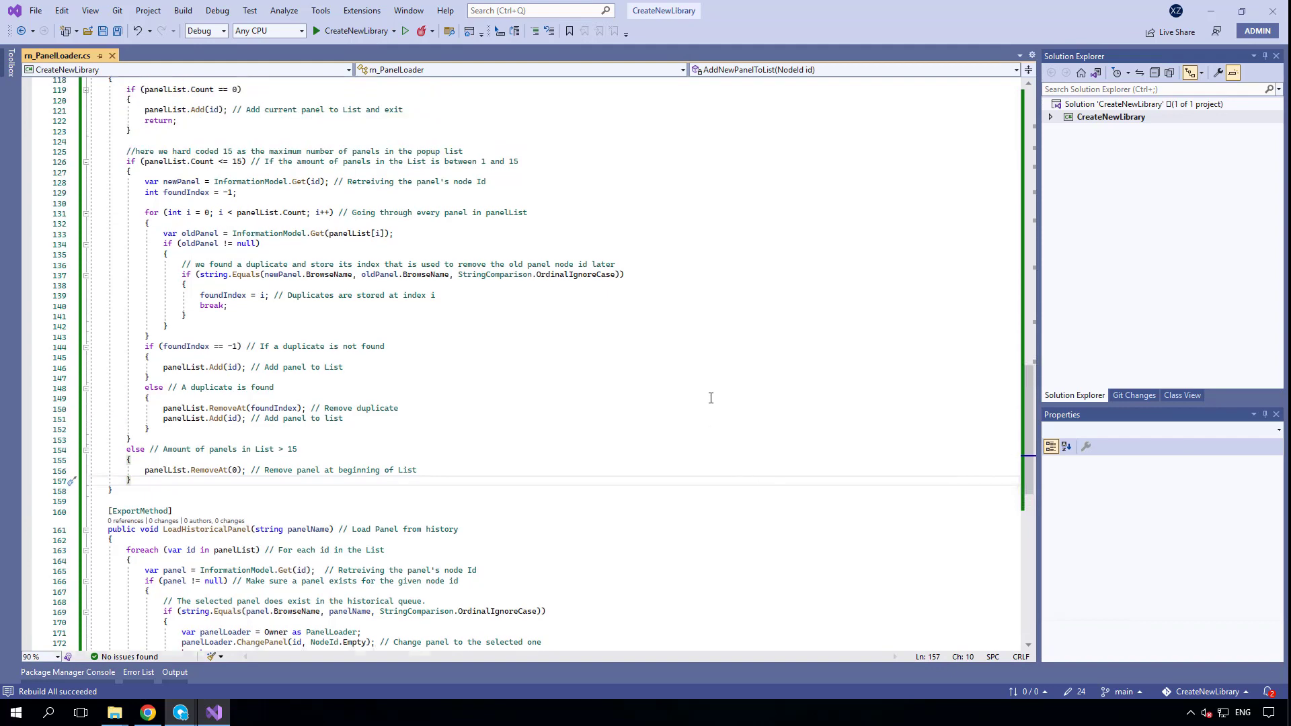
pyautogui.scroll(9, 709, 398)
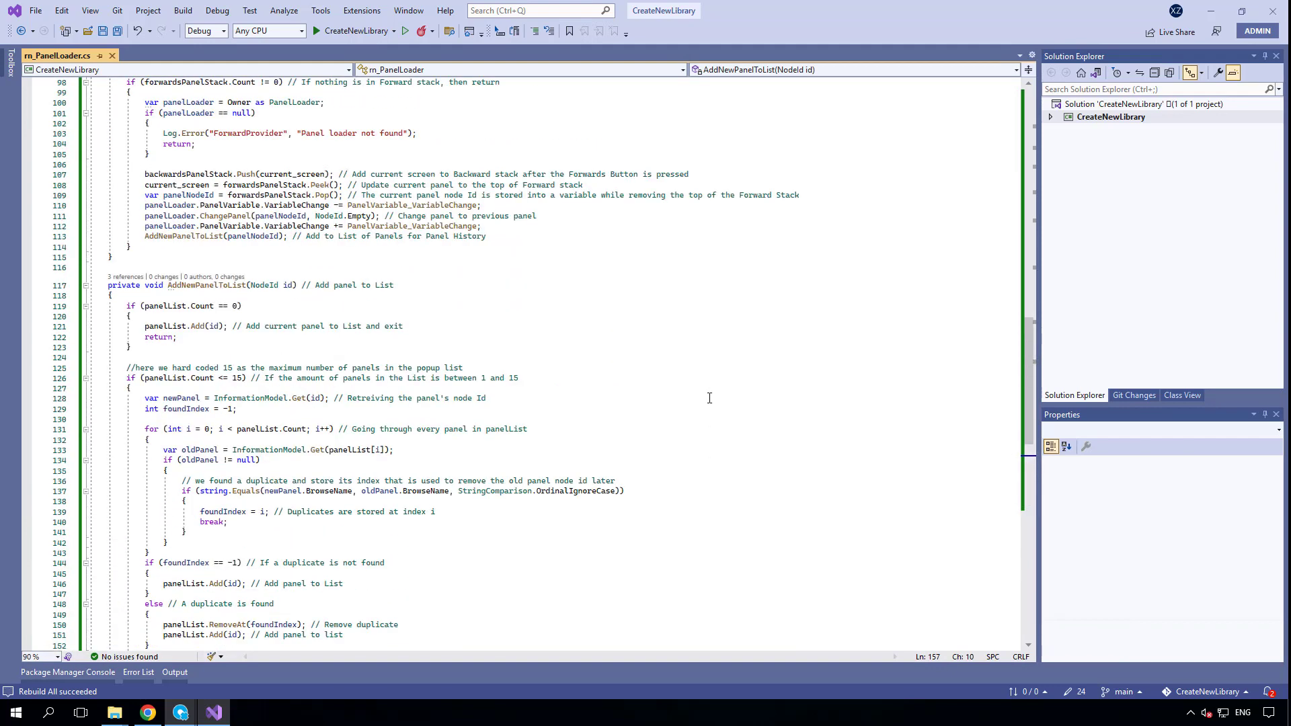
pyautogui.scroll(6, 709, 398)
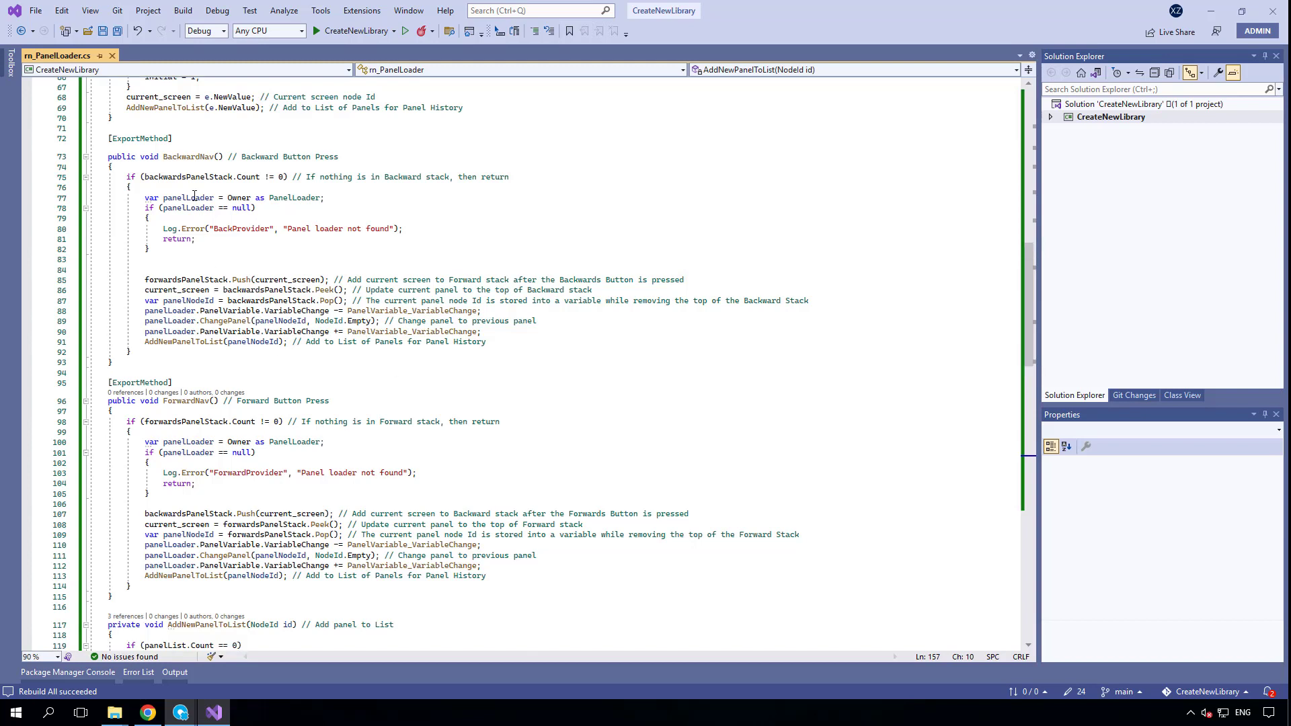
pyautogui.doubleClick(184, 158)
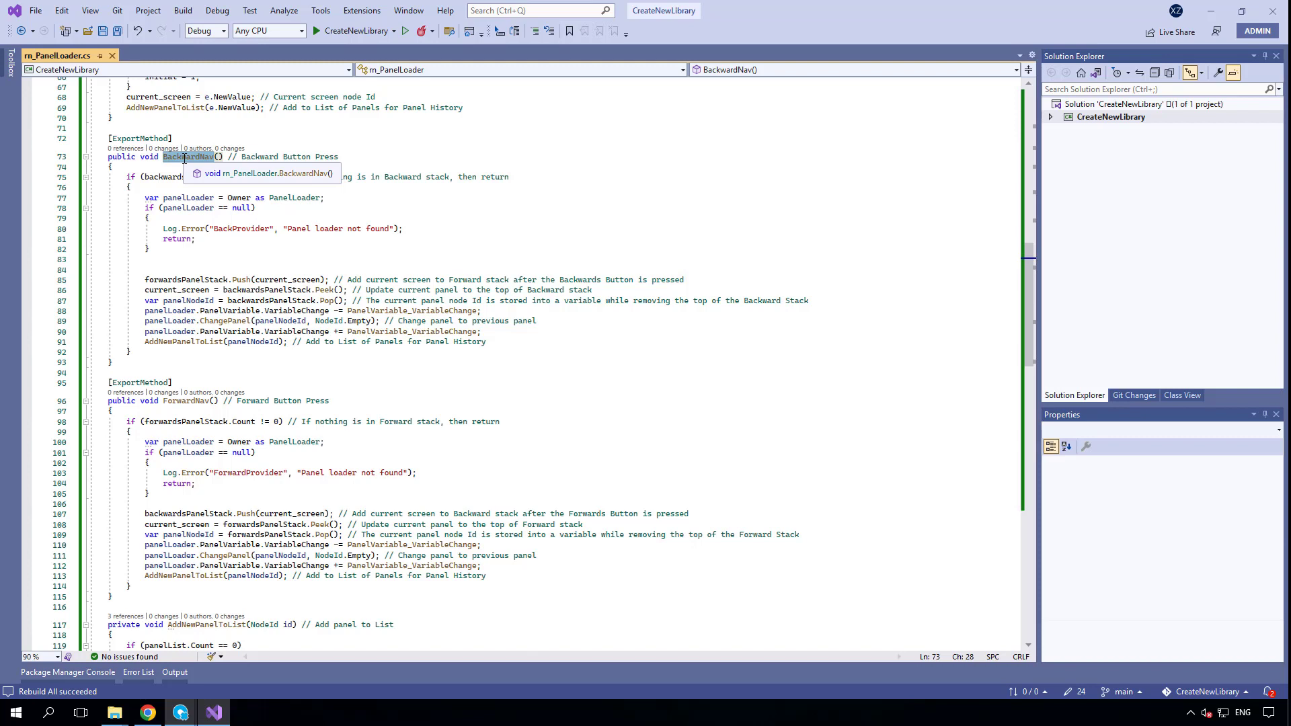
pyautogui.doubleClick(192, 402)
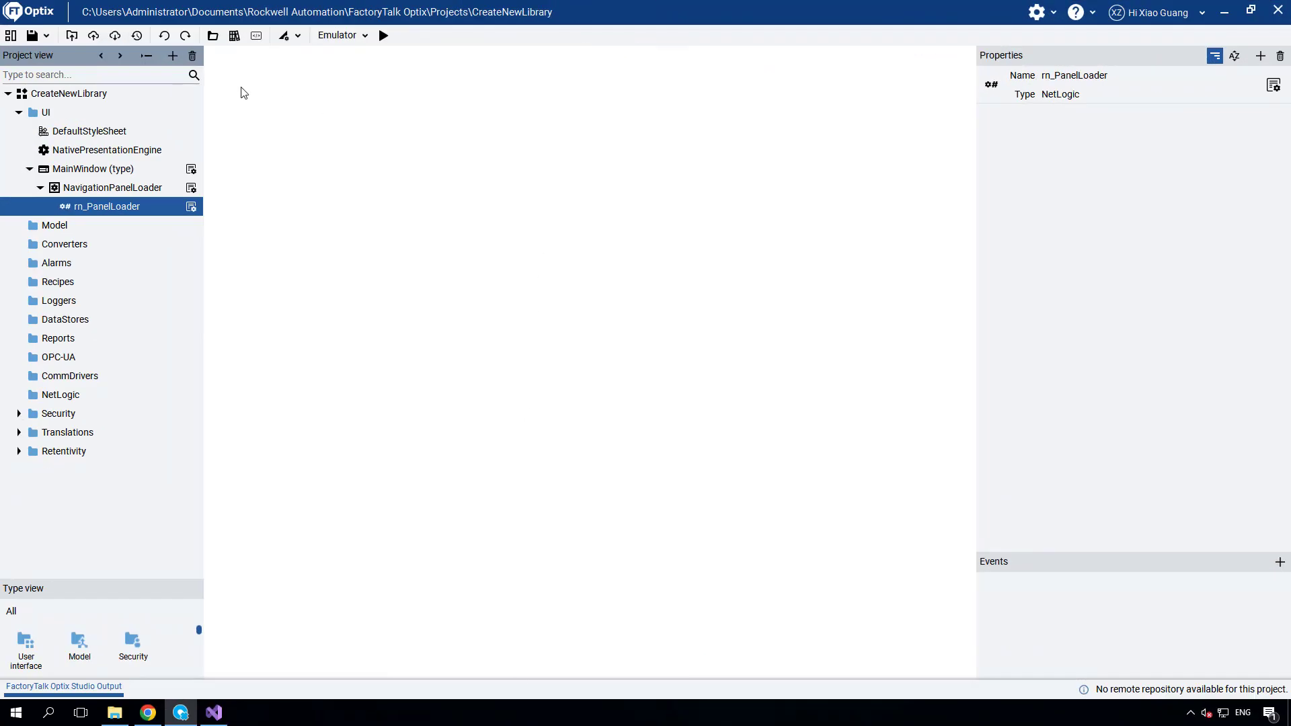
# Create a new template library and name it LocalLibrary.
pyautogui.click(234, 35)
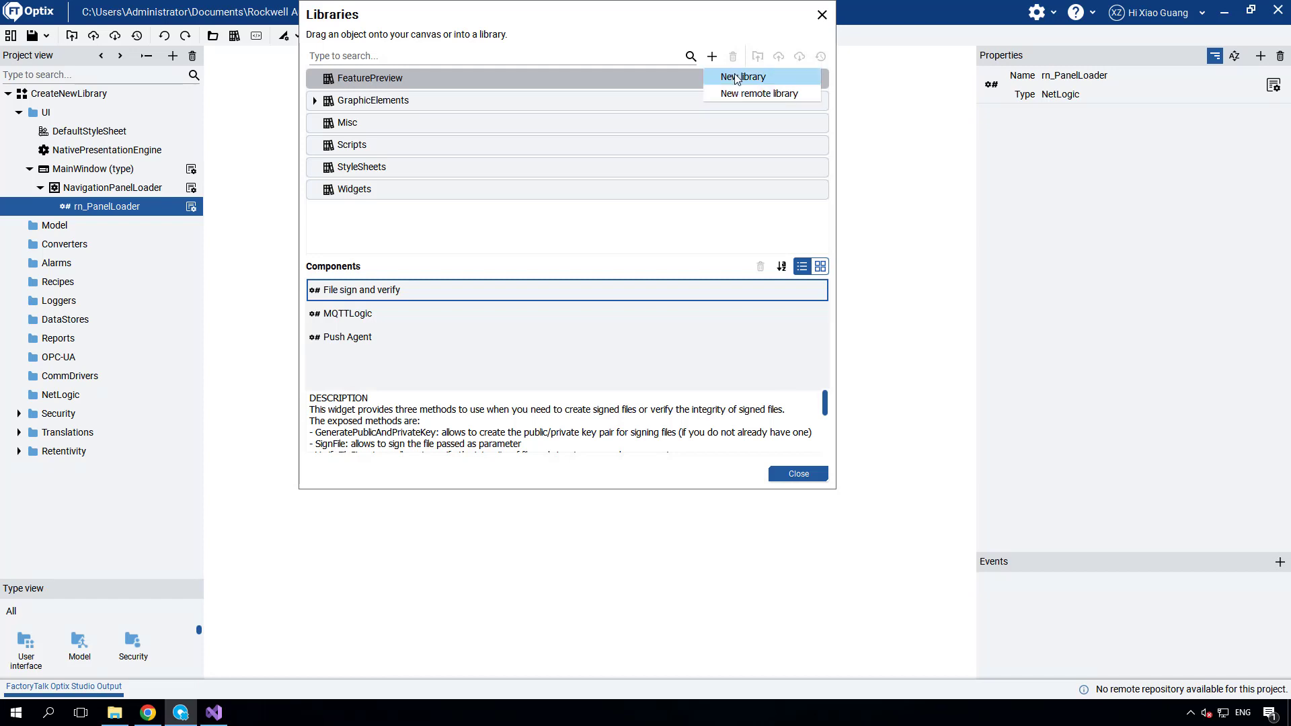
pyautogui.click(737, 77)
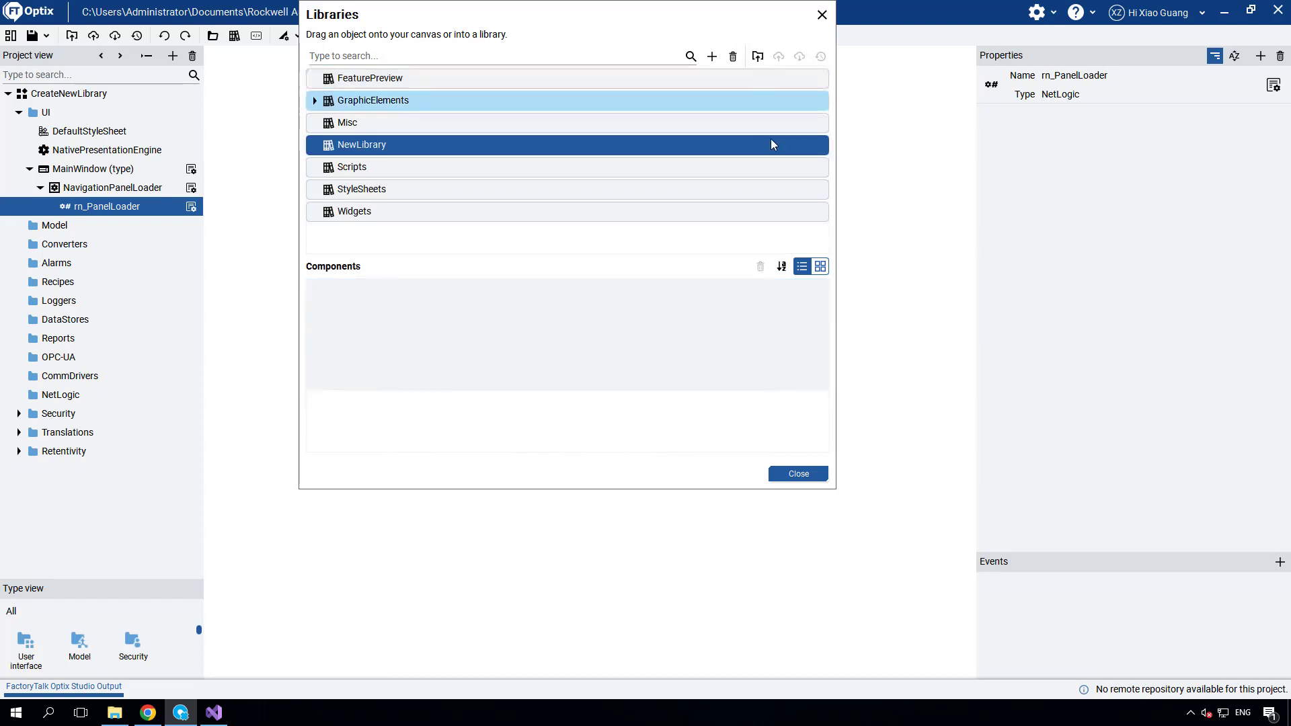
pyautogui.click(813, 149)
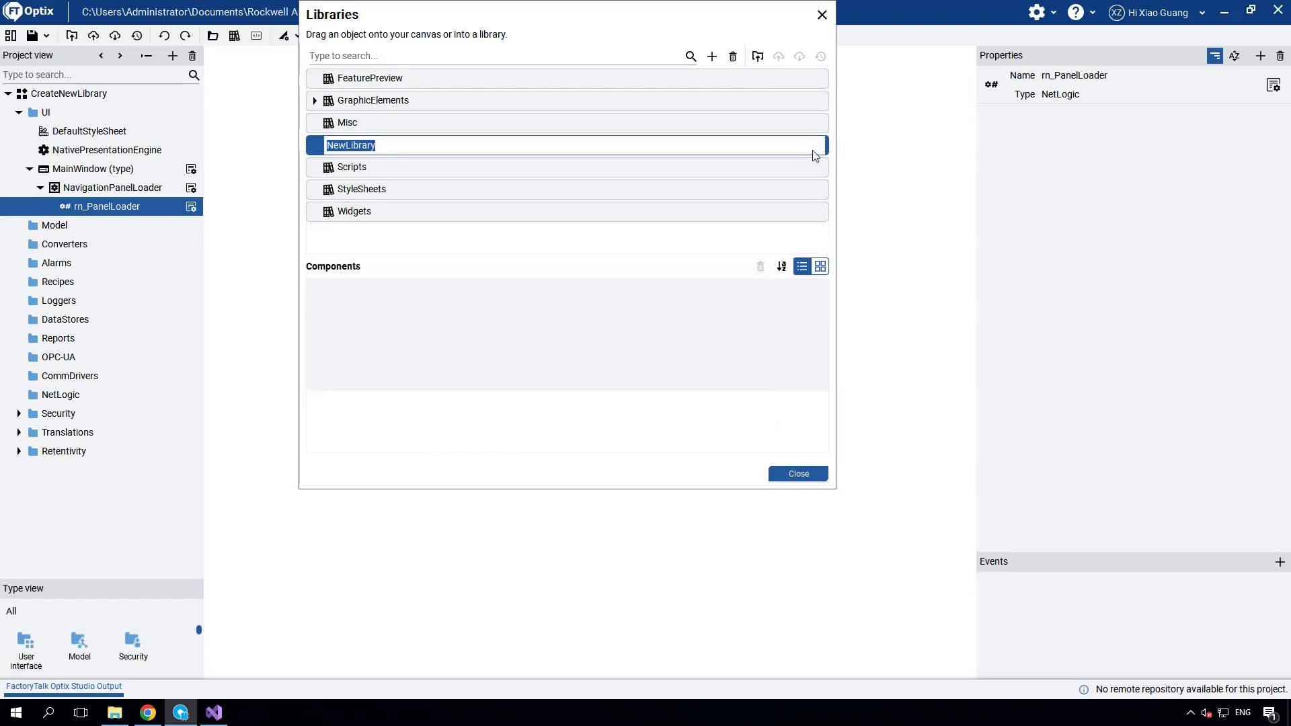
pyautogui.write('LocalLibrary')
pyautogui.press('Return')
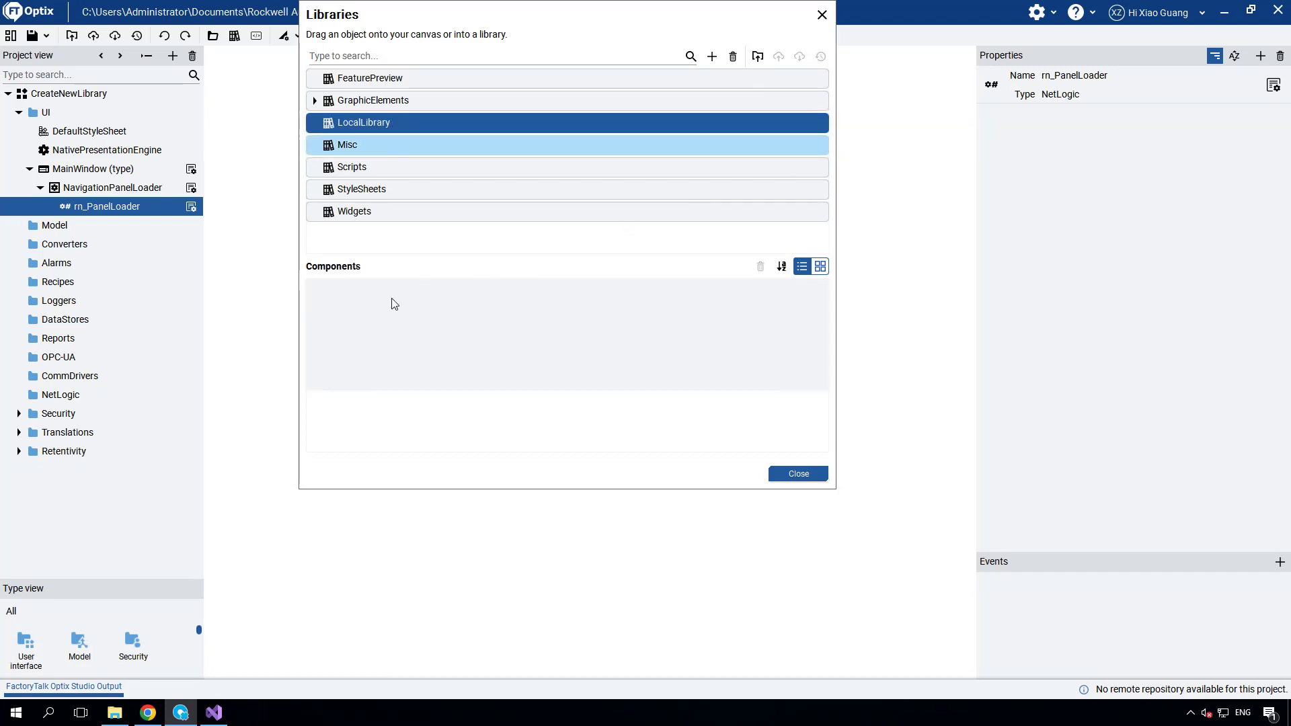
pyautogui.click(106, 187)
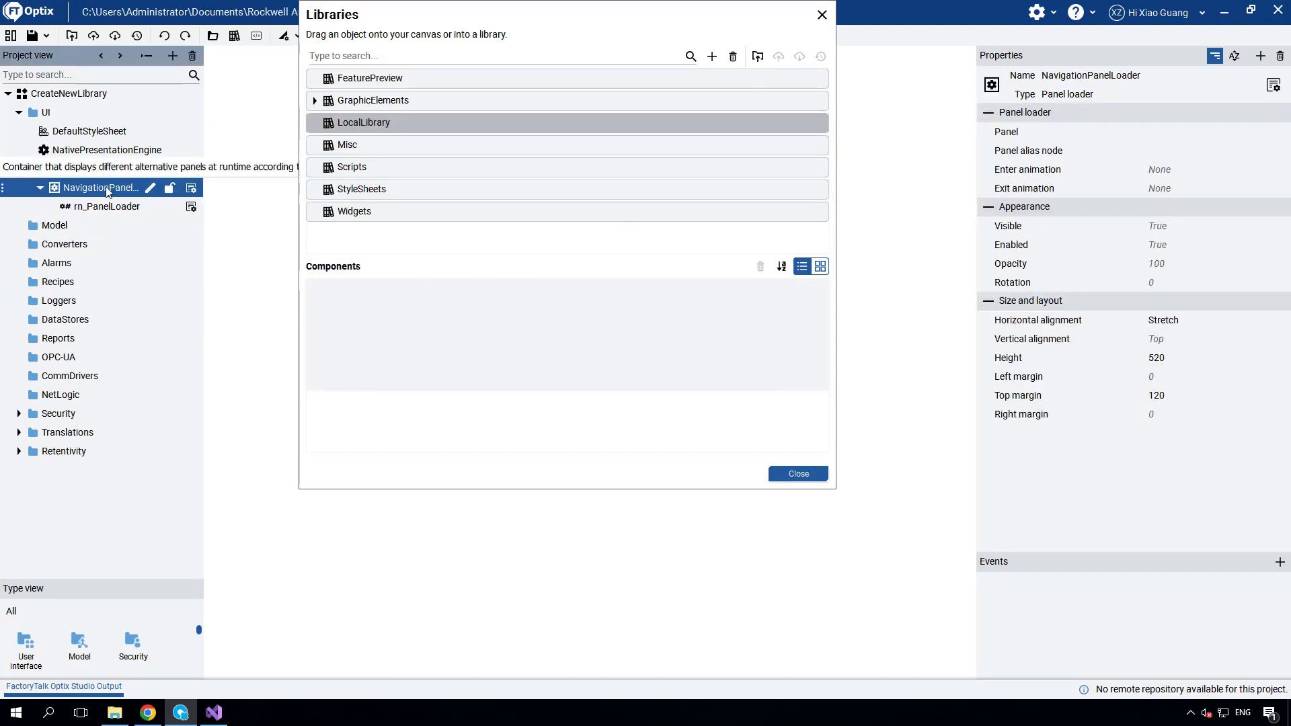
# Add NavigationPanelLoader to LocalLibrary, describe it 'THis is my new library!', and open its folder in Explorer.
pyautogui.moveTo(106, 187); pyautogui.dragTo(462, 358)
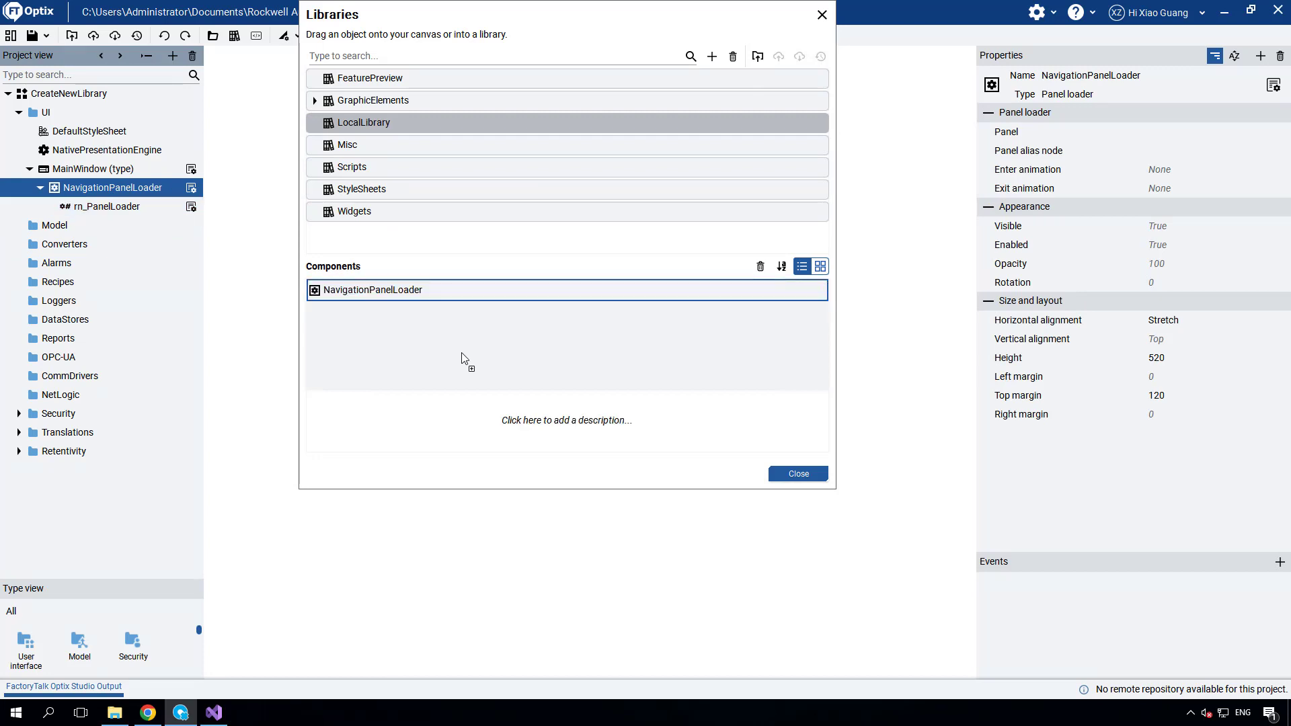
pyautogui.click(534, 422)
pyautogui.write('THis is my new library!')
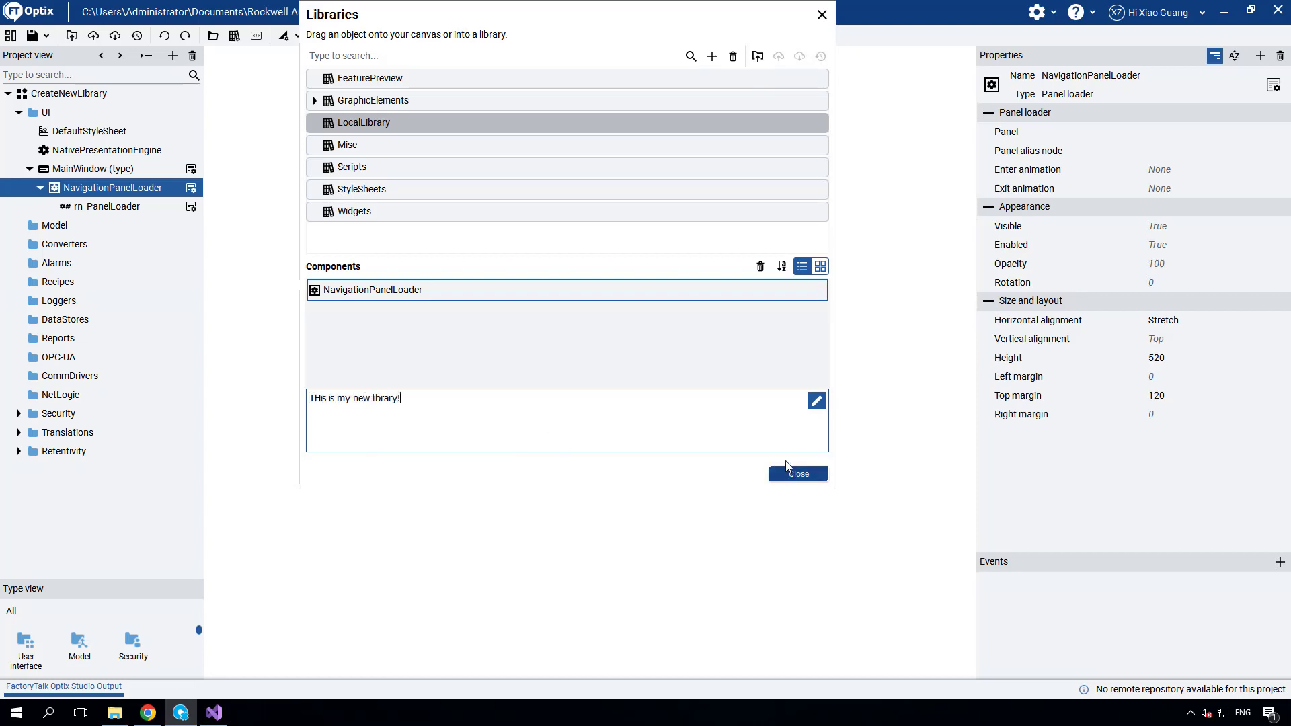
pyautogui.click(610, 364)
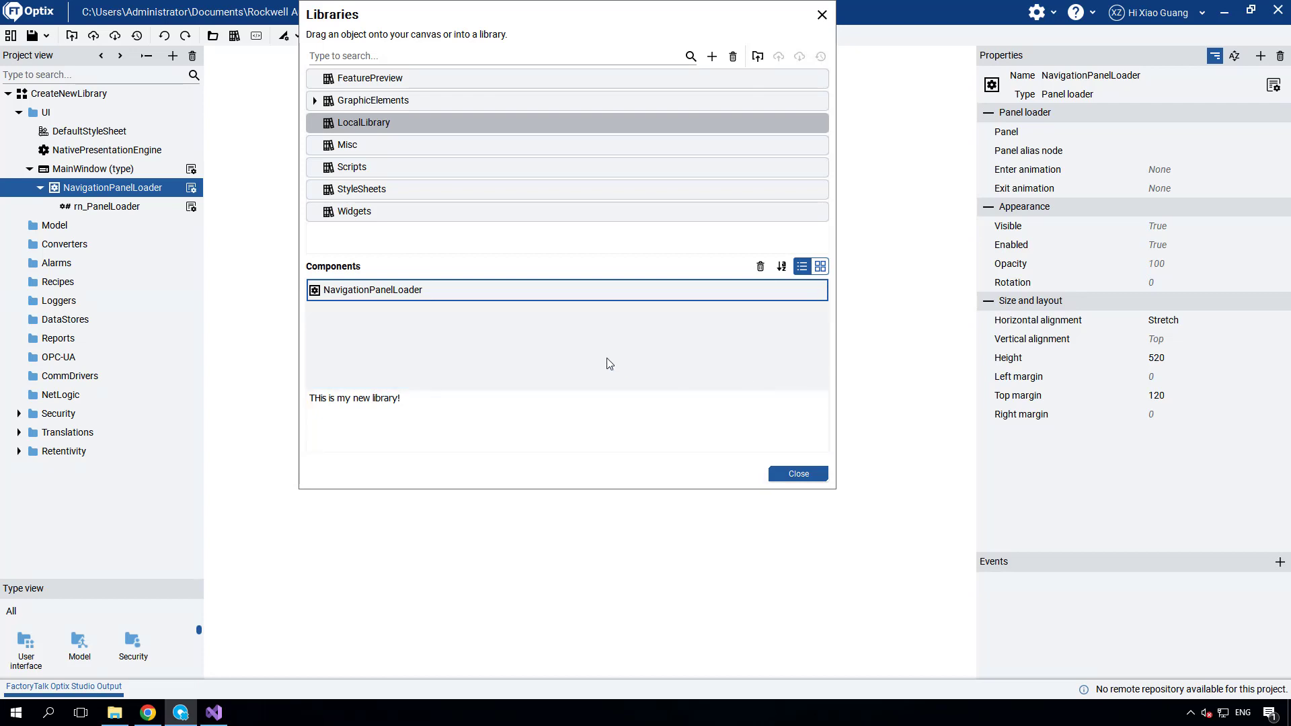
pyautogui.click(114, 712)
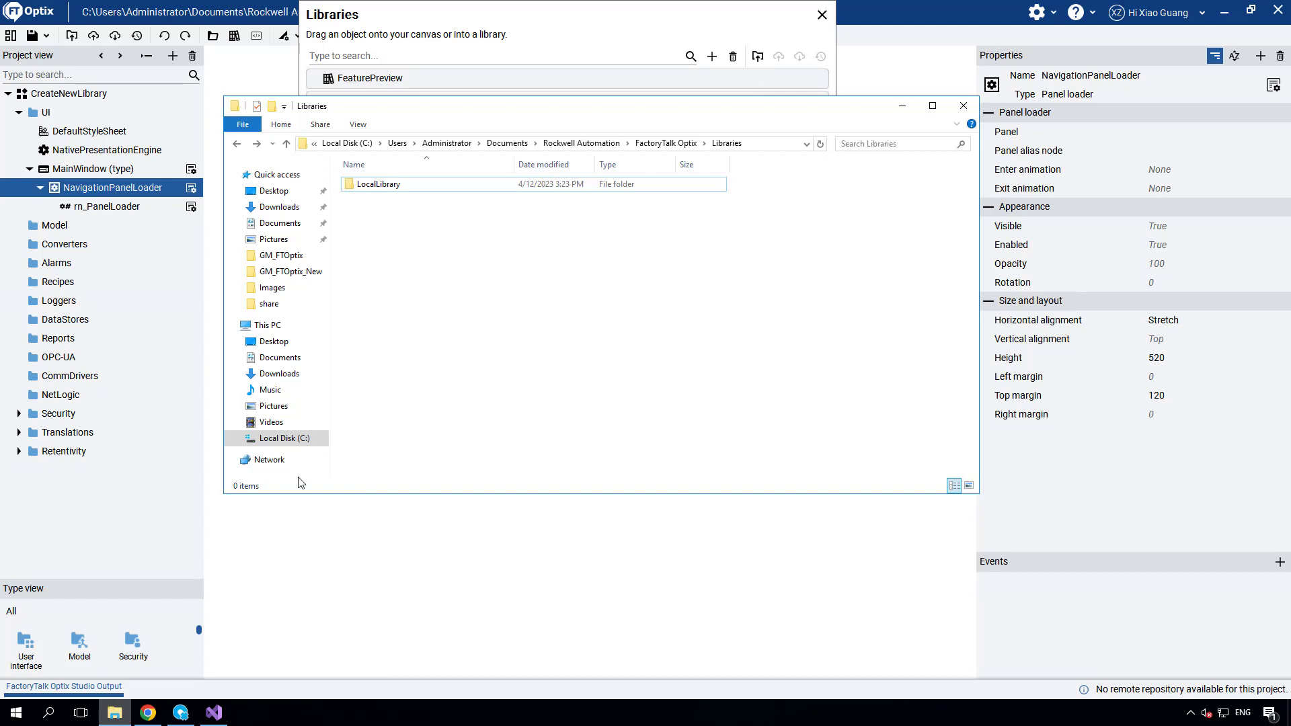
# Inspect the LocalLibrary folder's LocalLibrary.optix file, return to Libraries, and minimize Explorer.
pyautogui.click(752, 144)
pyautogui.click(636, 140)
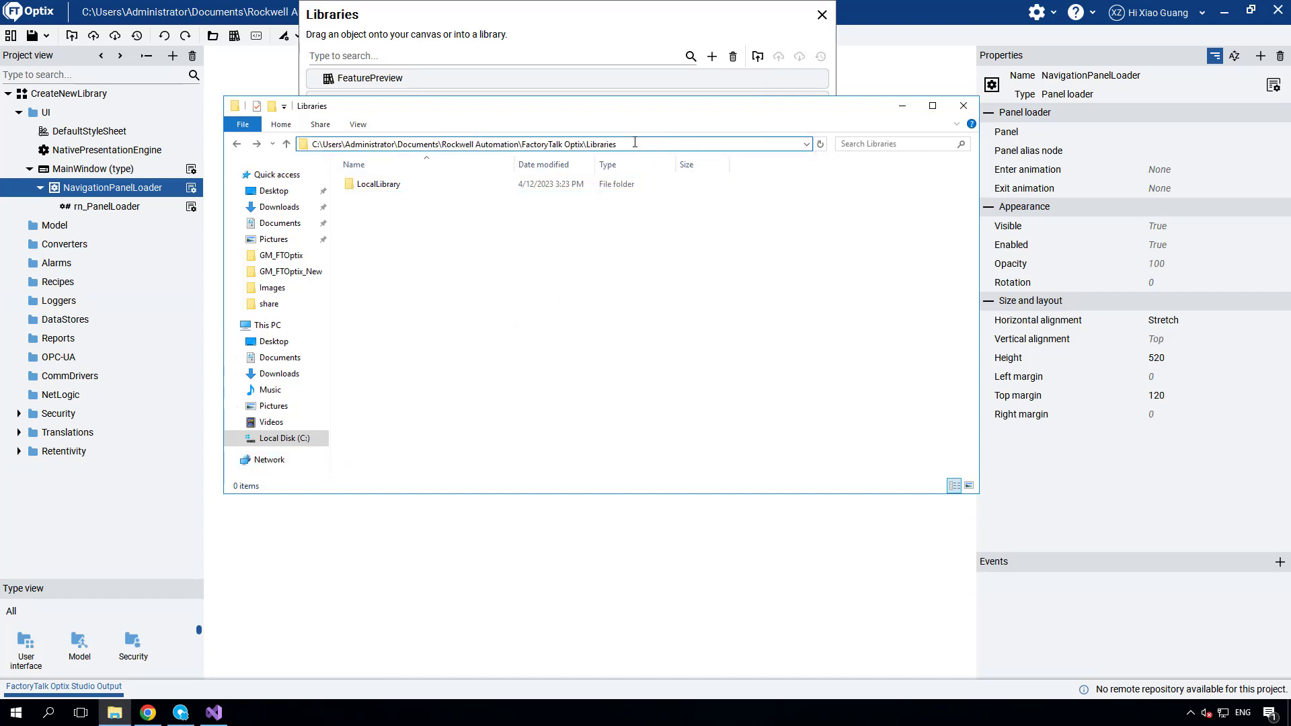
pyautogui.moveTo(617, 143); pyautogui.dragTo(591, 144)
pyautogui.click(367, 213)
pyautogui.click(366, 188)
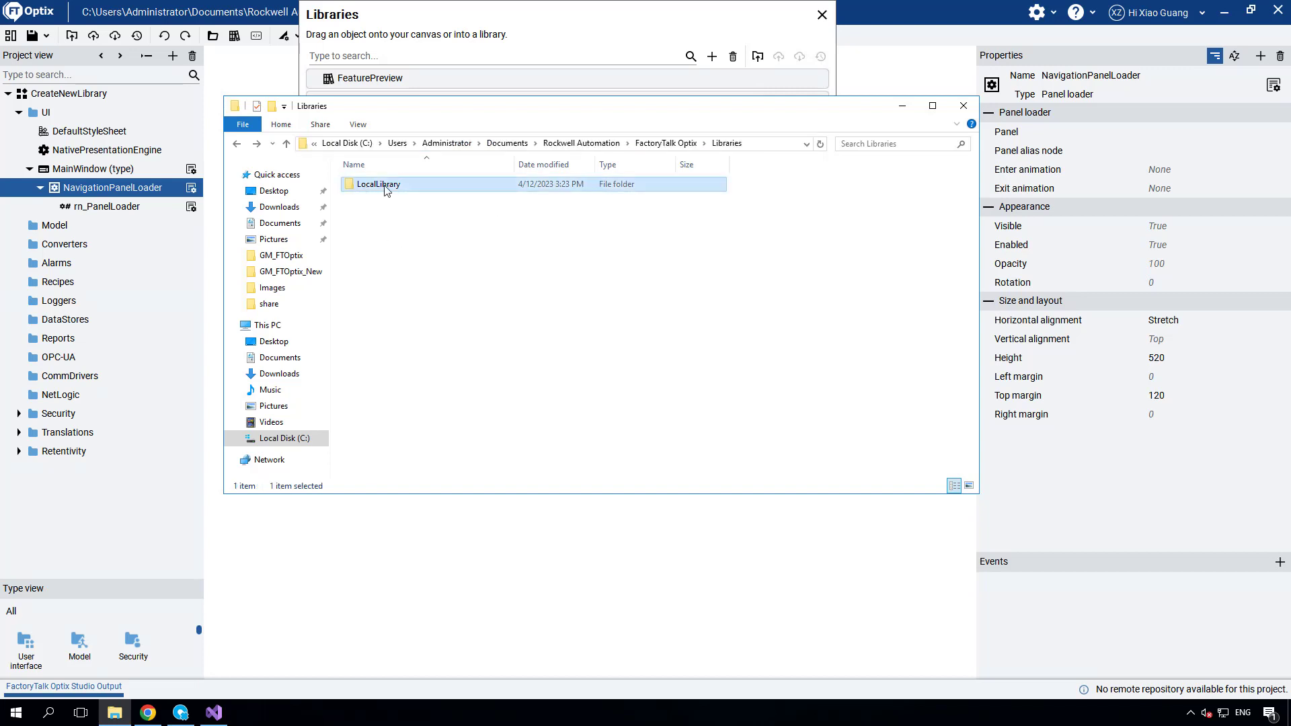
pyautogui.doubleClick(386, 191)
pyautogui.click(396, 217)
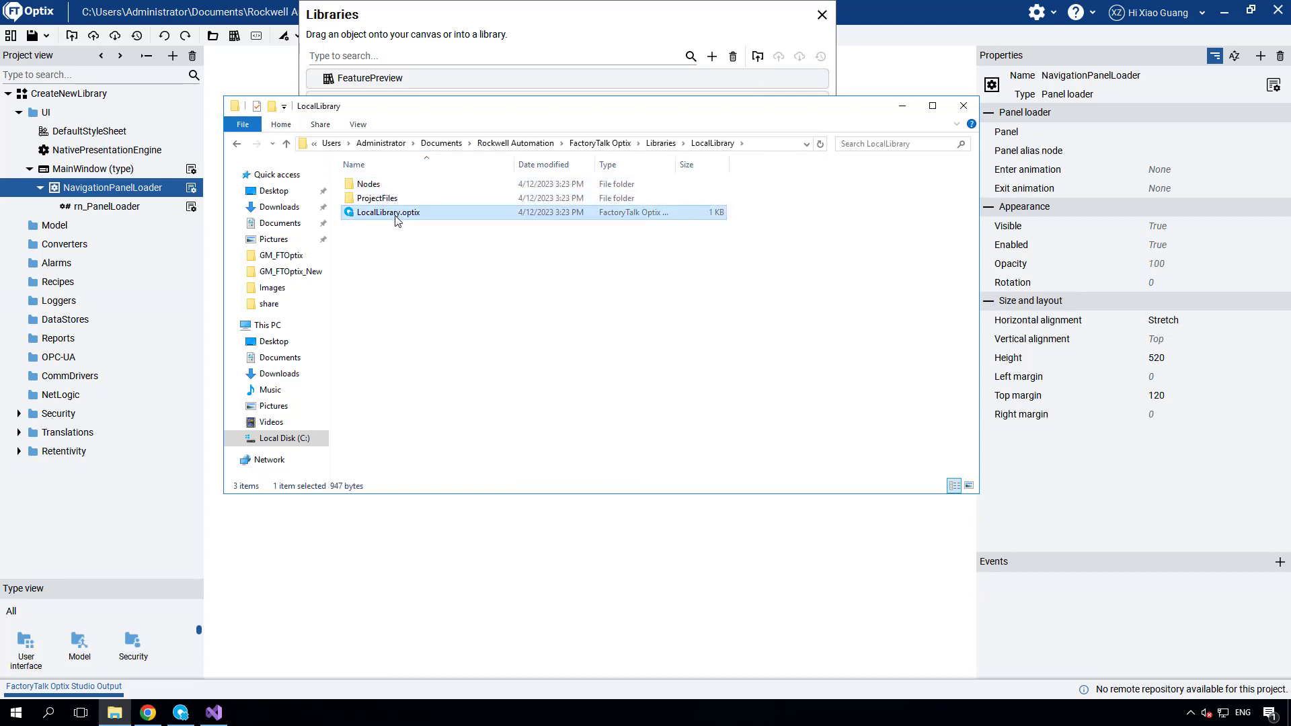
pyautogui.click(662, 147)
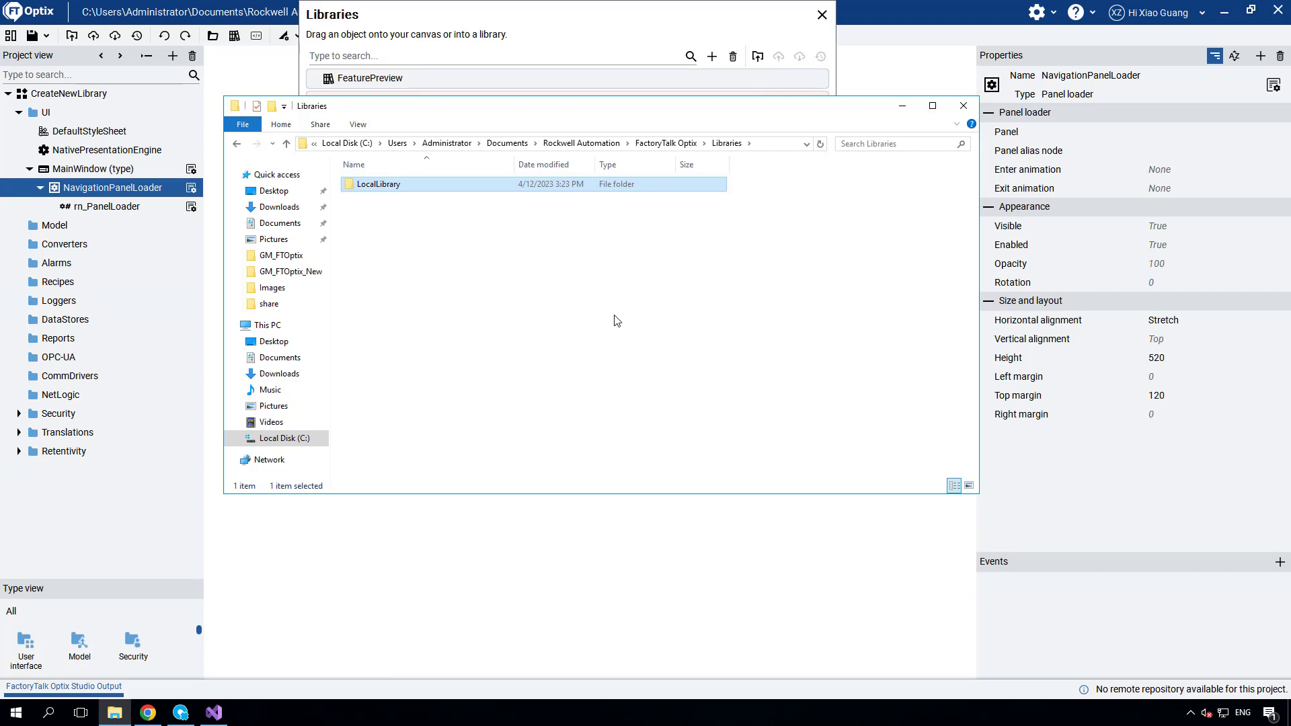
pyautogui.click(903, 107)
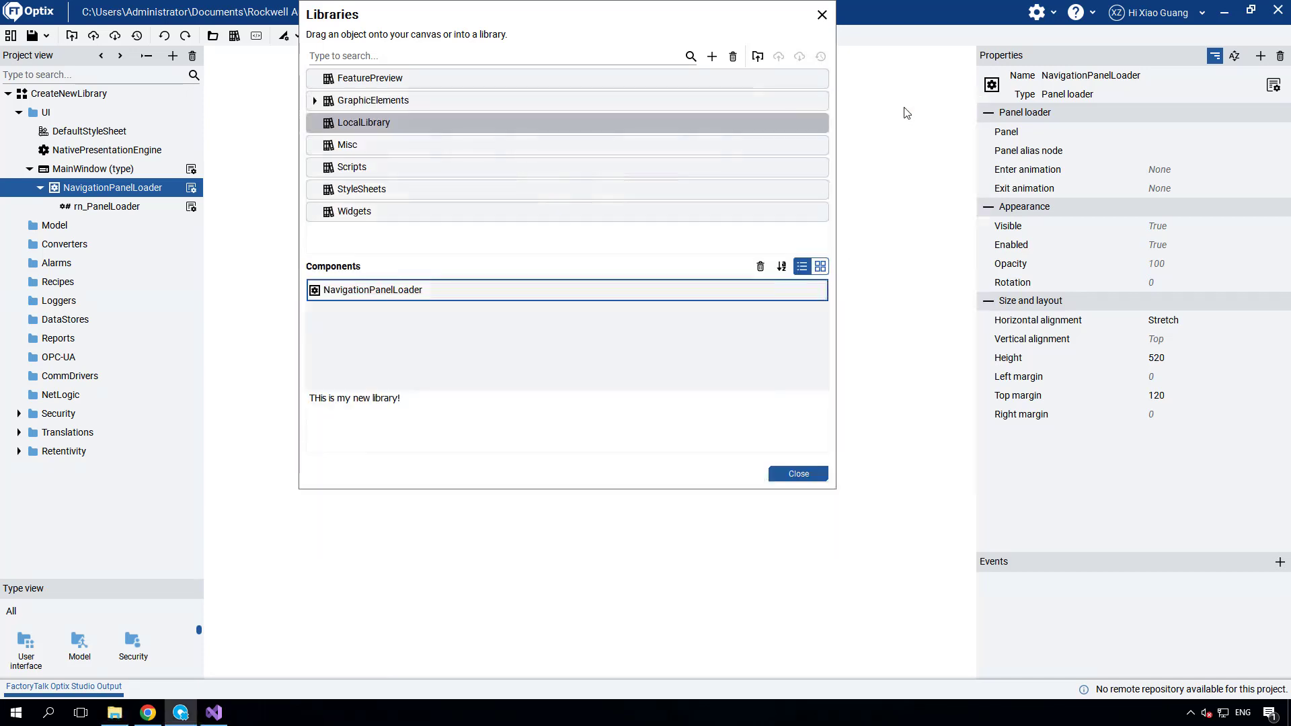
# Create a remote library using the pasted RemoteLibraryExample GitHub repository URL as its remote location.
pyautogui.click(714, 58)
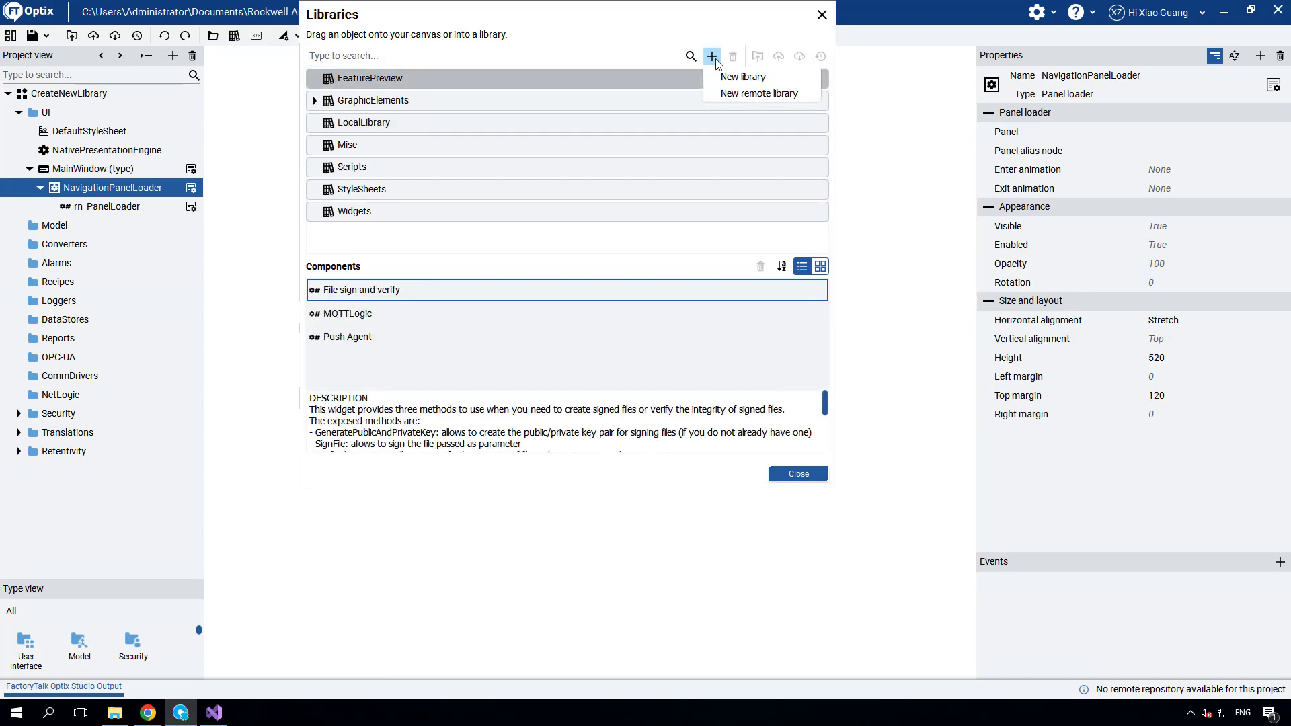
pyautogui.click(740, 94)
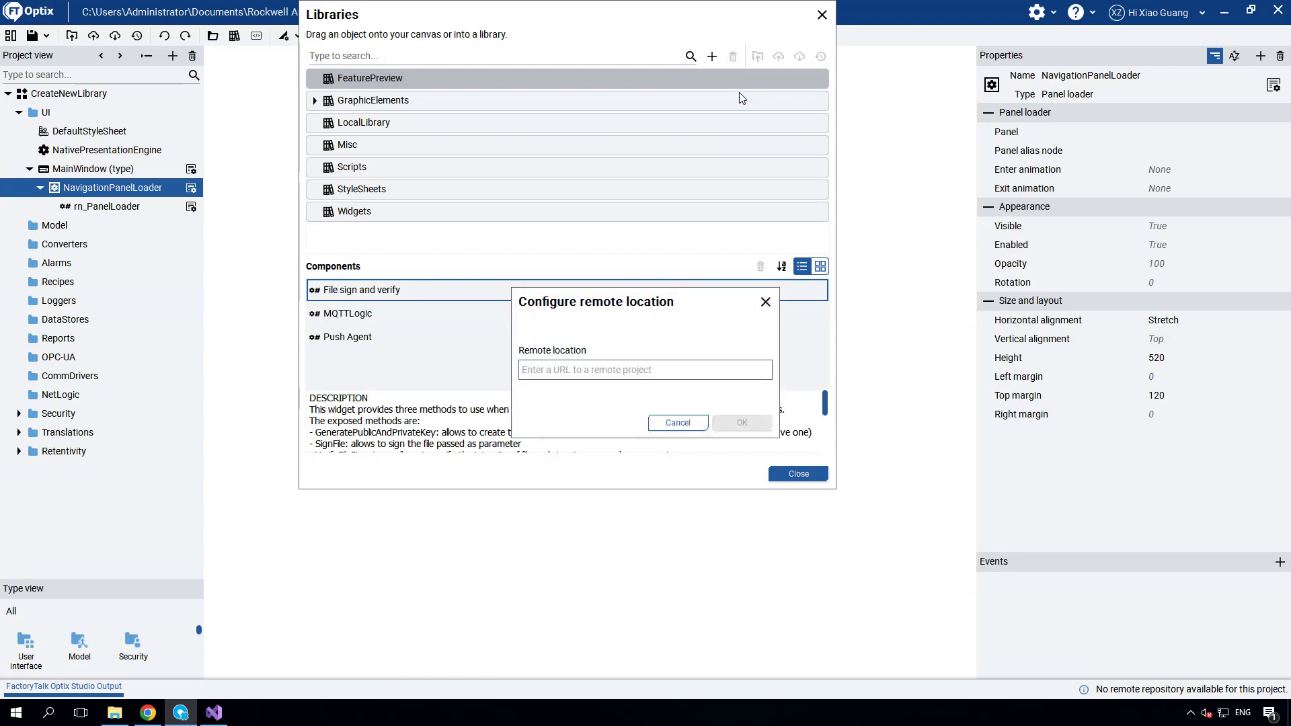
pyautogui.click(619, 369)
pyautogui.write('https://github.com/zhuhanson/RemoteLibraryExample.git')
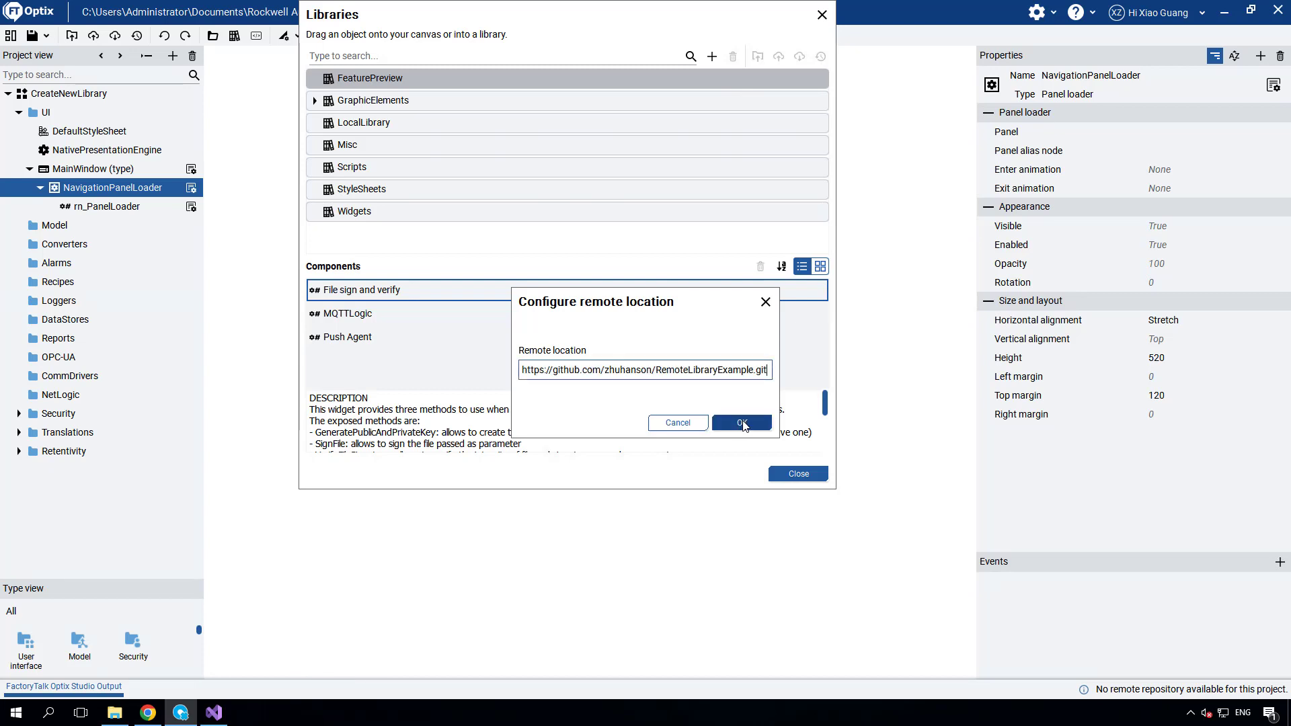
pyautogui.click(742, 423)
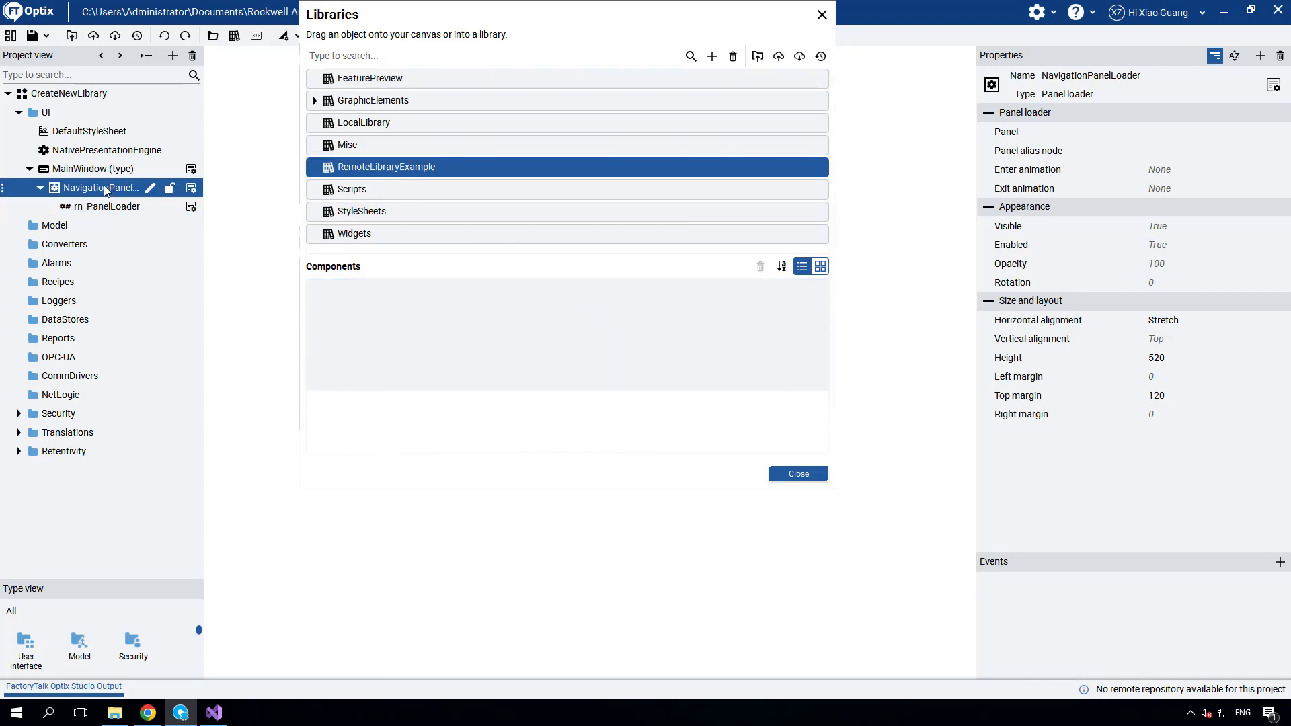
# Add NavigationPanelLoader to RemoteLibraryExample with the description 'My remote library'.
pyautogui.moveTo(106, 191); pyautogui.dragTo(451, 358)
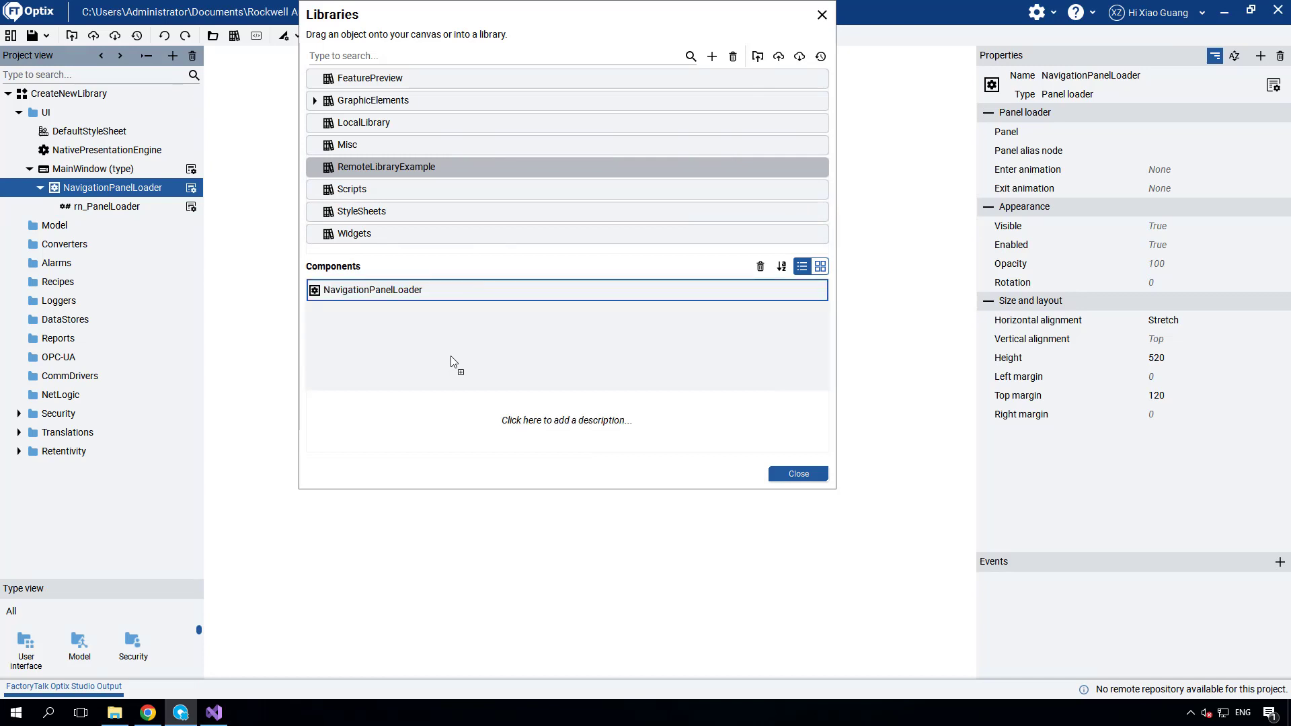
pyautogui.click(543, 425)
pyautogui.write('My remote library')
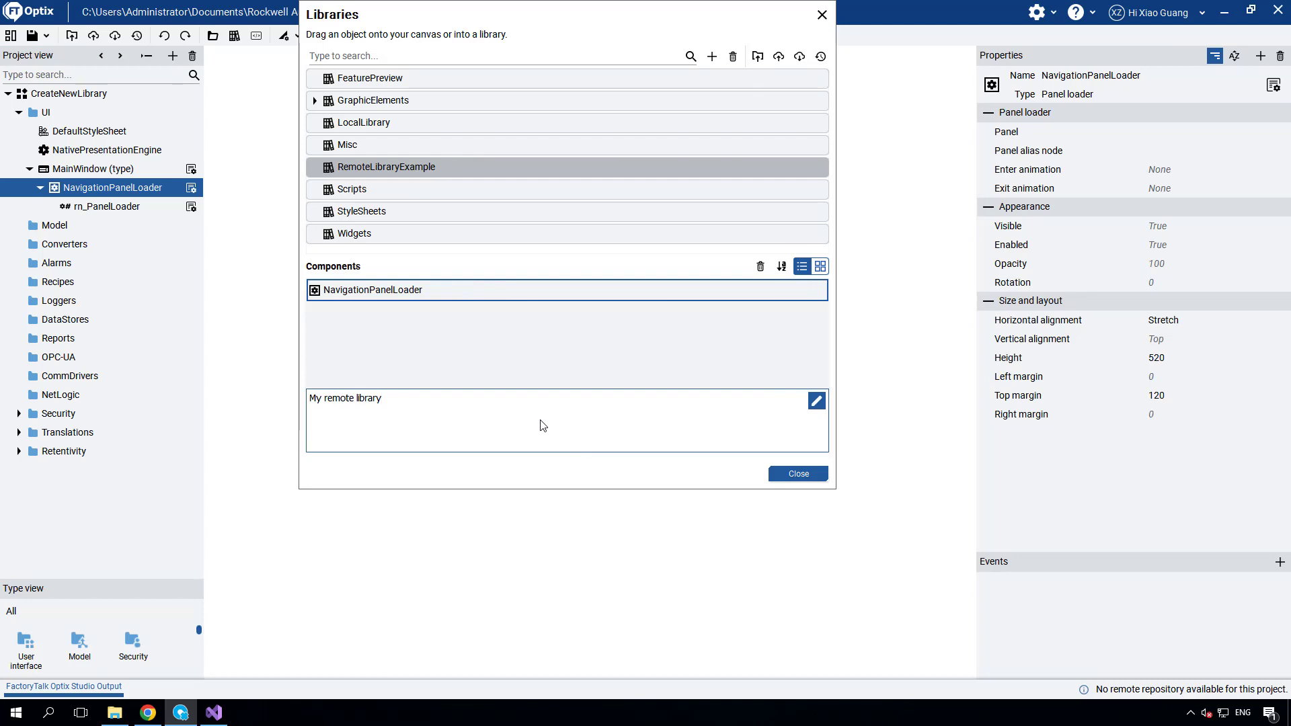
pyautogui.click(515, 359)
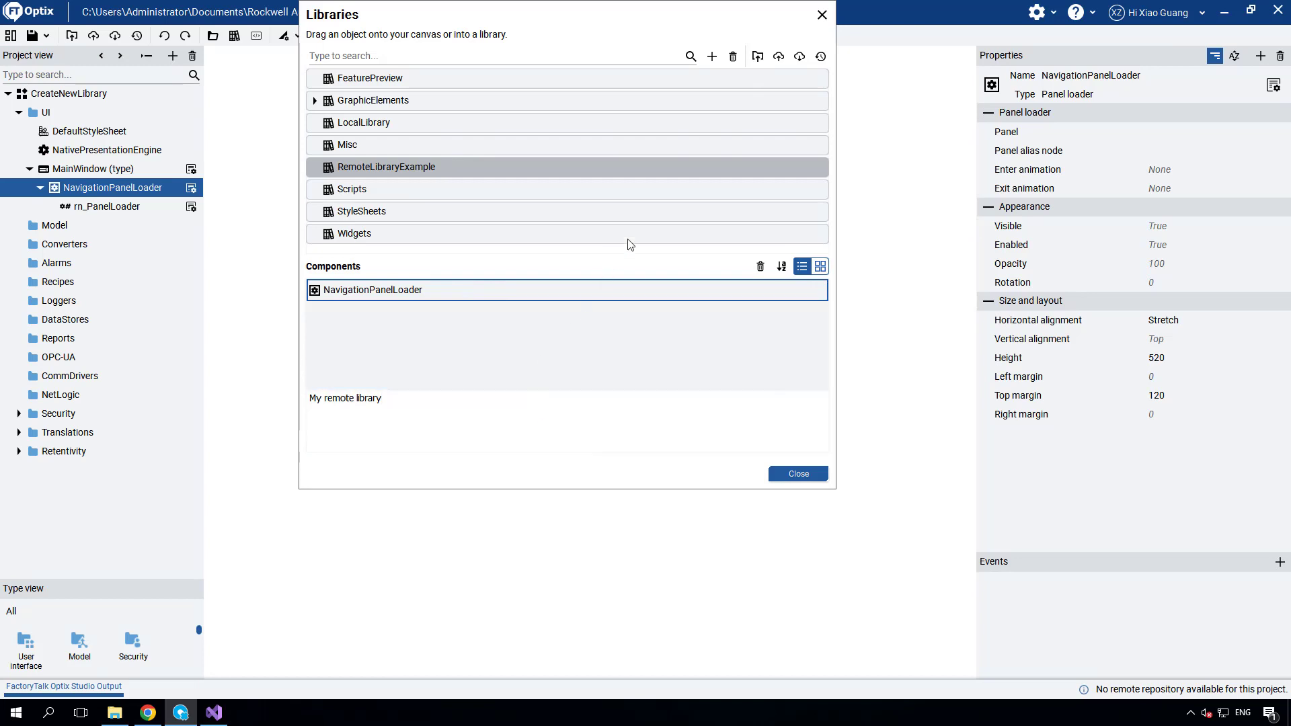
# Commit the library as 'first push' and push it to GitHub.
pyautogui.click(779, 59)
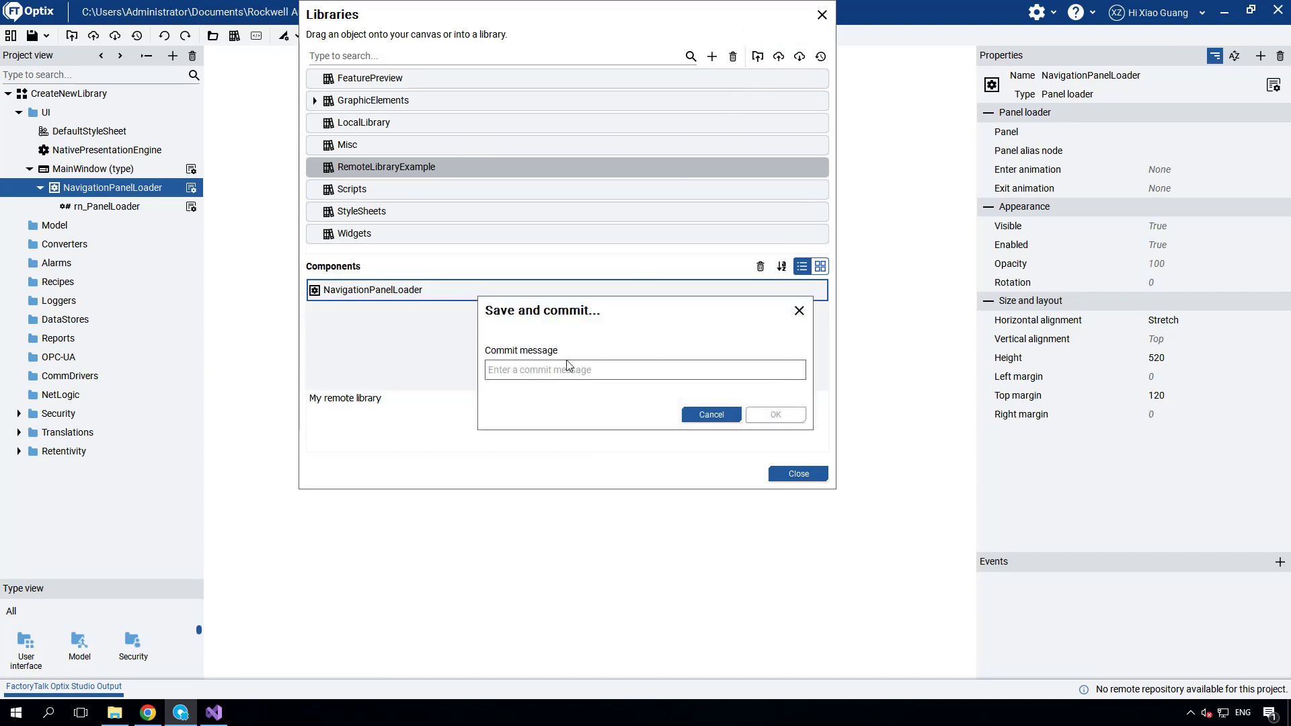
pyautogui.click(513, 366)
pyautogui.write('first push')
pyautogui.click(776, 414)
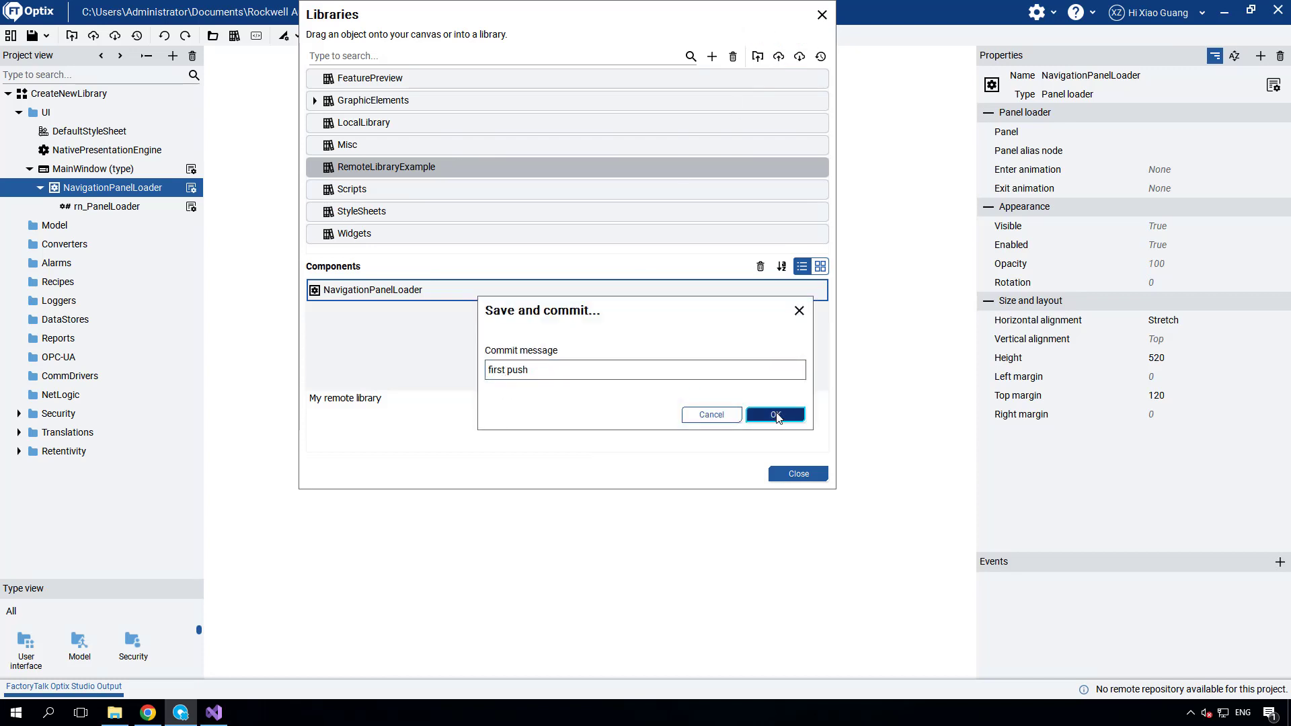
pyautogui.click(779, 57)
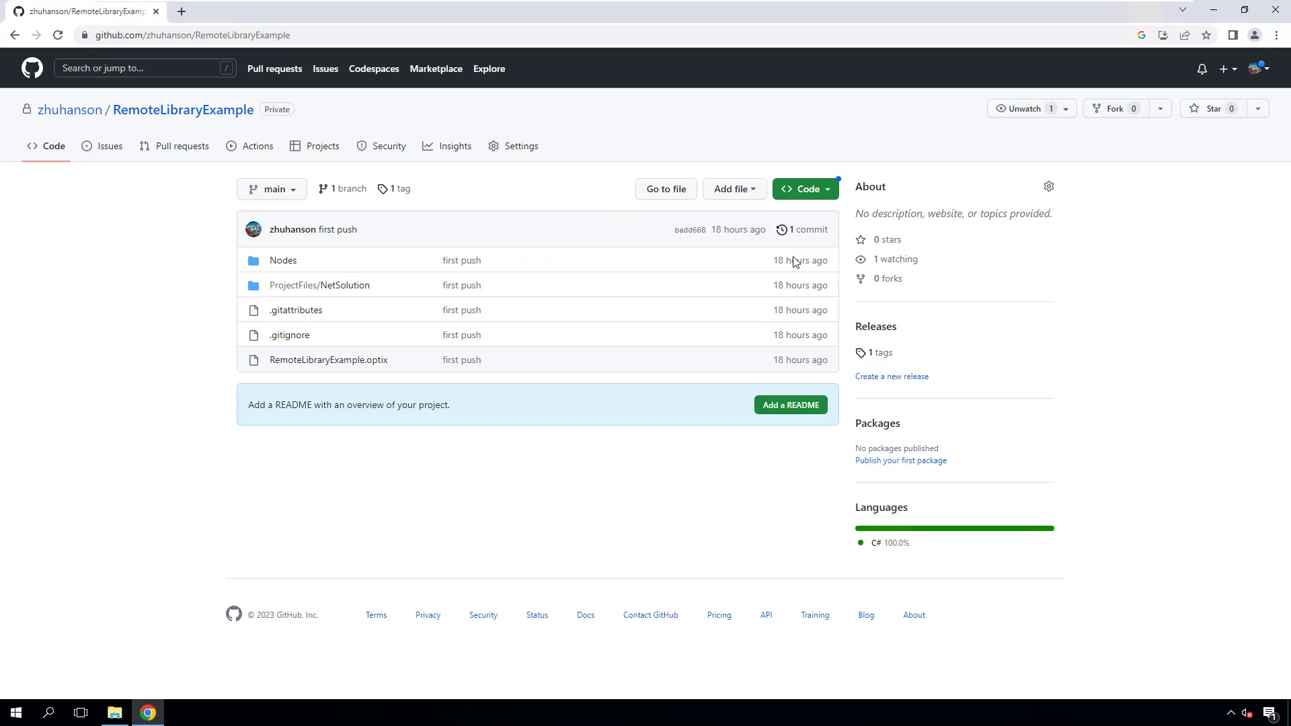
# Download the RemoteLibraryExample repository as a ZIP and start extracting it from Downloads.
pyautogui.click(833, 190)
pyautogui.click(645, 439)
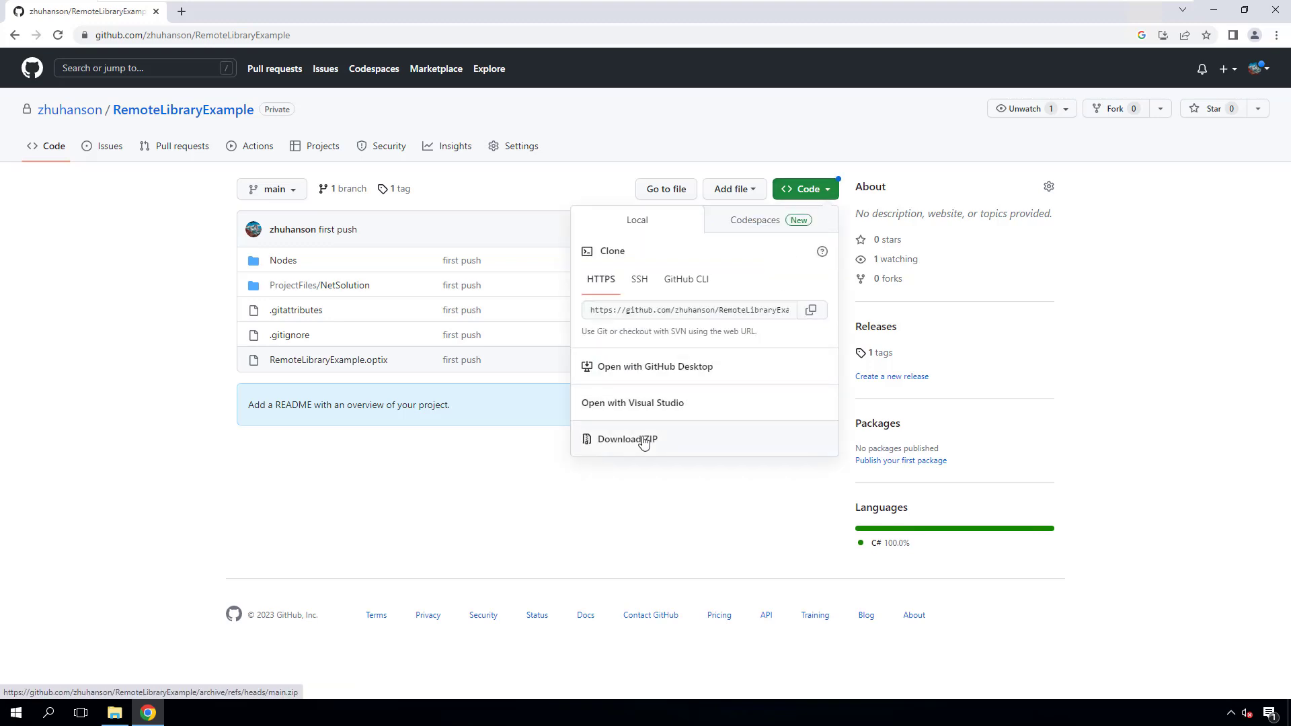
pyautogui.click(142, 680)
pyautogui.click(181, 633)
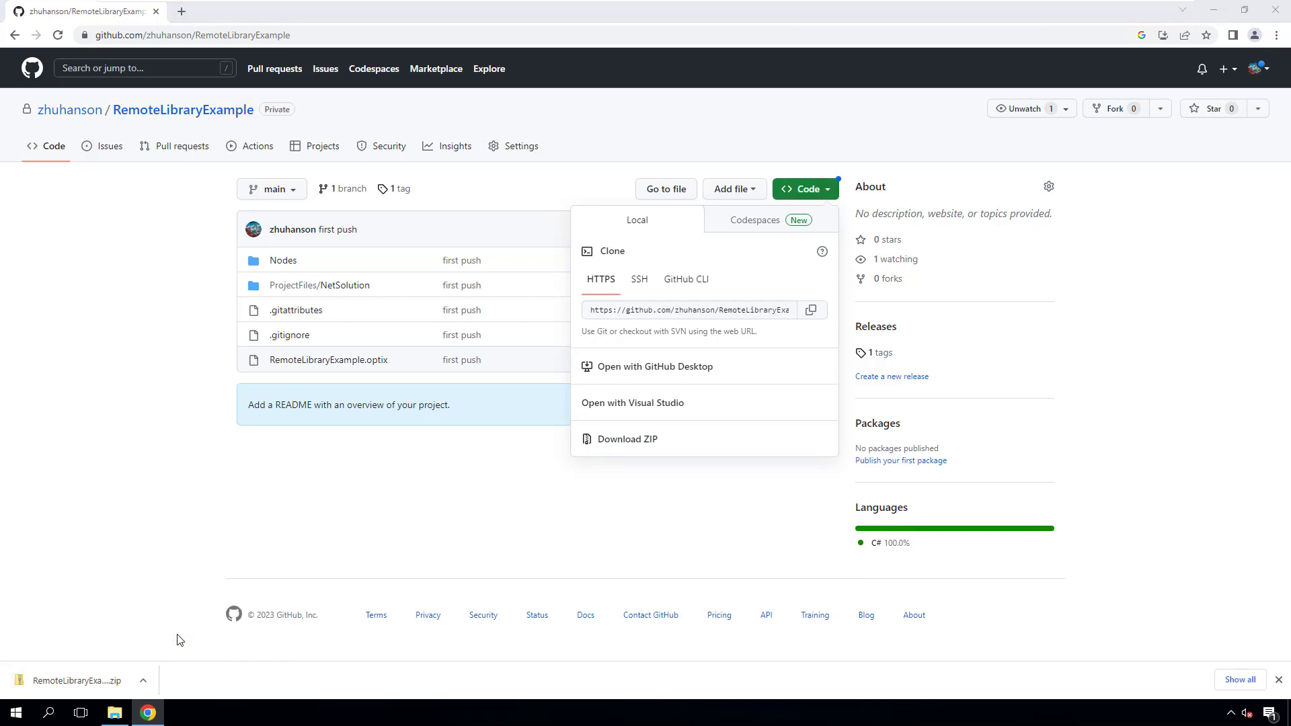
pyautogui.rightClick(226, 147)
pyautogui.click(268, 206)
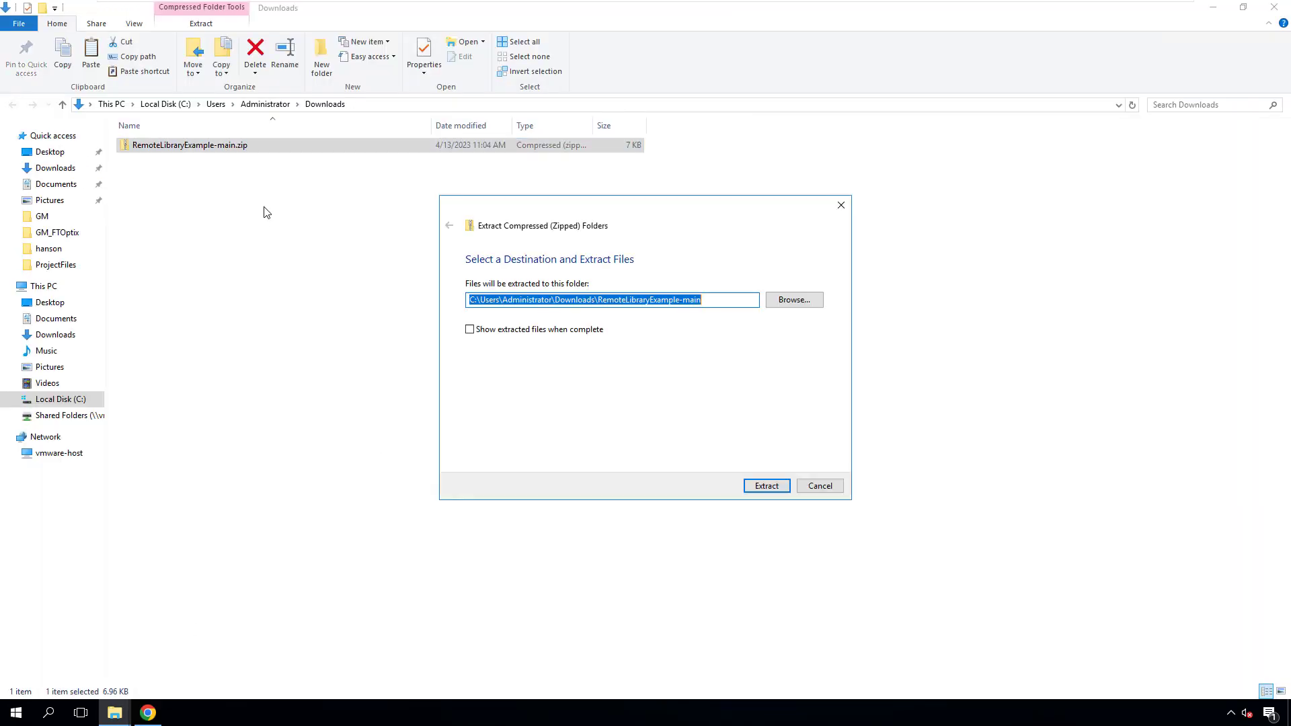
# Extract the ZIP into Downloads and check the nested folder holds RemoteLibraryExample.optix.
pyautogui.click(767, 488)
pyautogui.doubleClick(205, 147)
pyautogui.doubleClick(195, 145)
pyautogui.click(205, 202)
pyautogui.click(418, 104)
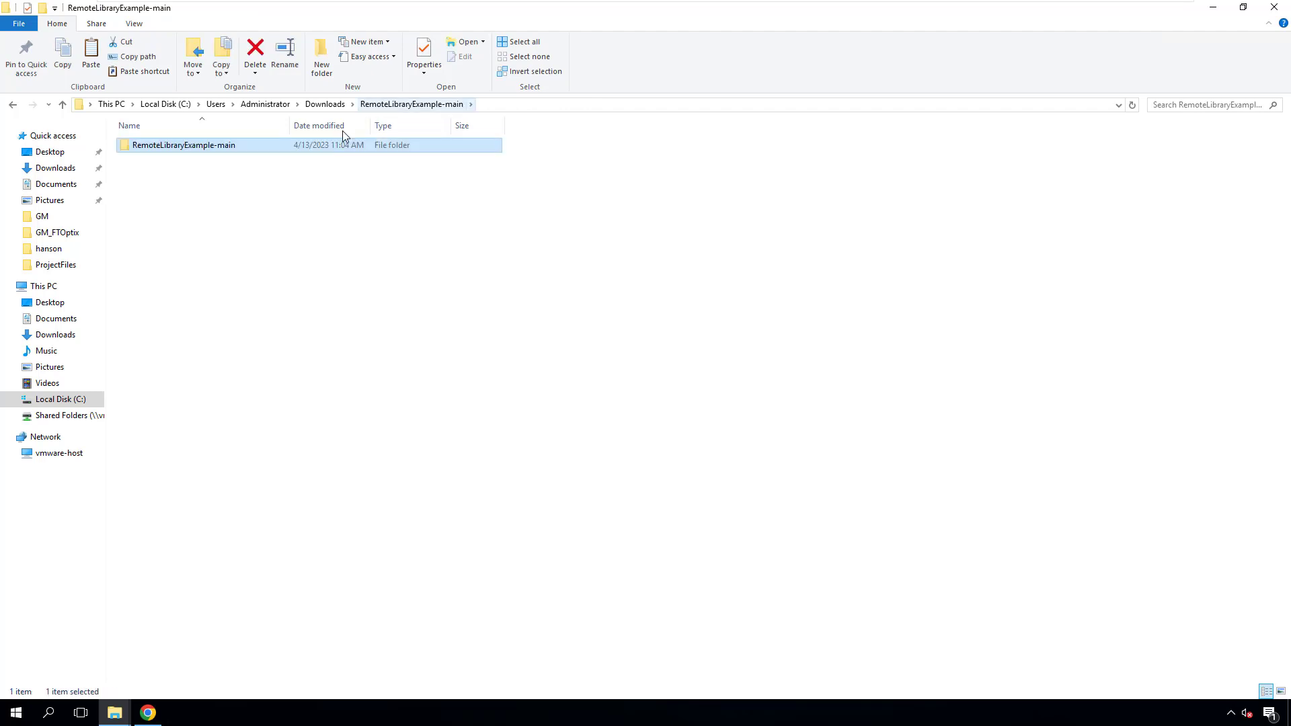
# Copy the RemoteLibraryExample-main folder into Documents\Rockwell Automation\FactoryTalk Optix\Libraries.
pyautogui.rightClick(228, 145)
pyautogui.click(284, 366)
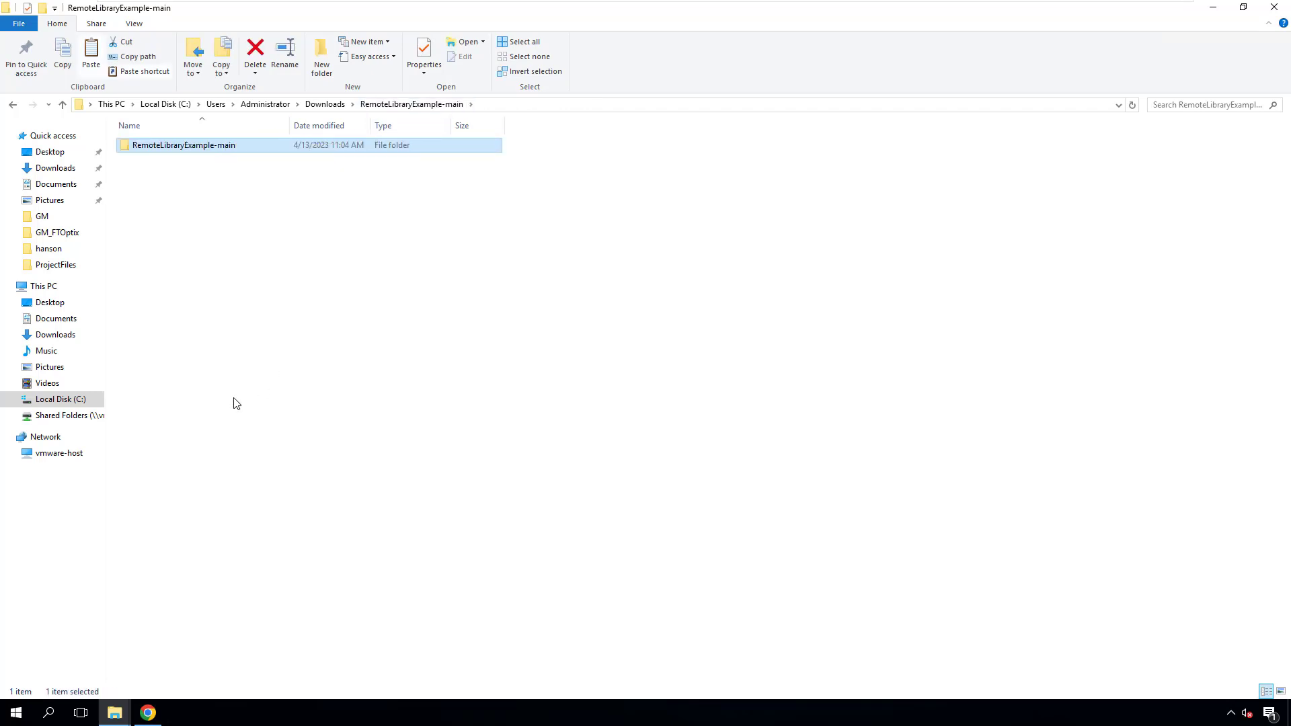
pyautogui.click(56, 318)
pyautogui.doubleClick(176, 159)
pyautogui.doubleClick(178, 145)
pyautogui.doubleClick(164, 160)
pyautogui.rightClick(173, 193)
pyautogui.click(215, 290)
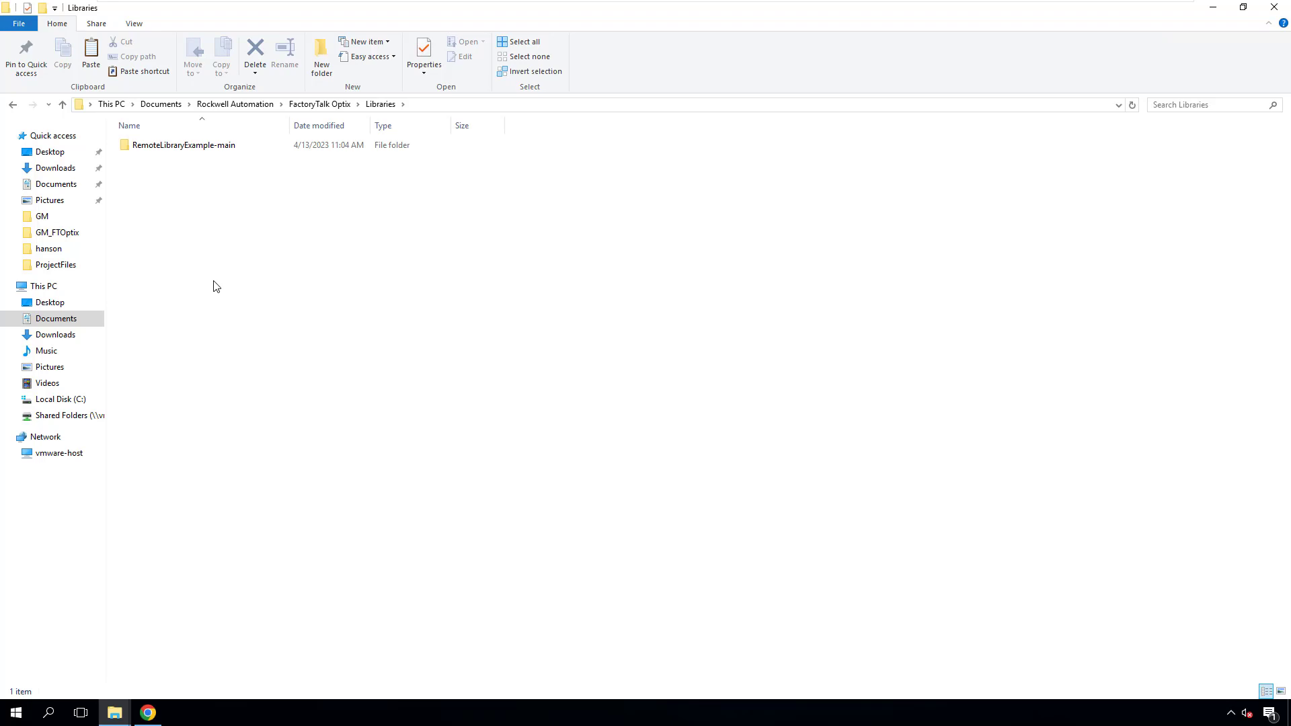
# Rename the pasted library folder to RemoteLibraryExample by removing the -main suffix.
pyautogui.click(223, 145)
pyautogui.rightClick(234, 147)
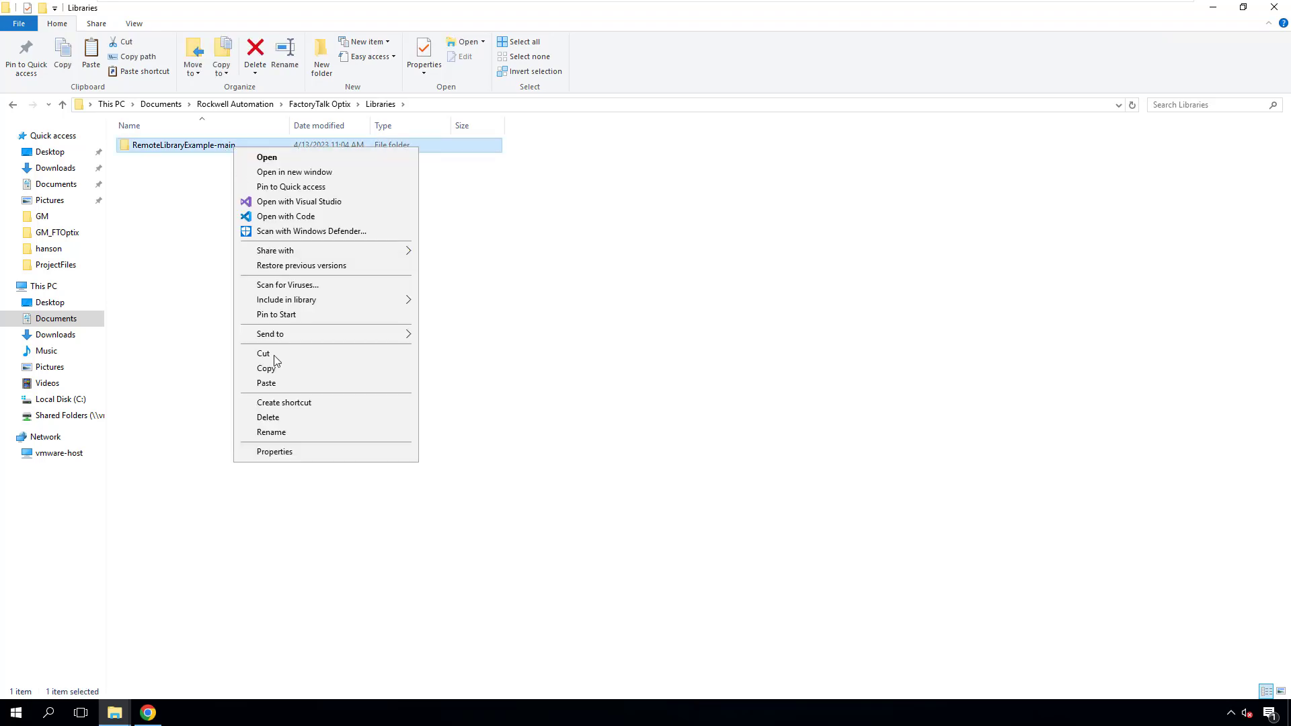
pyautogui.click(279, 435)
pyautogui.click(242, 146)
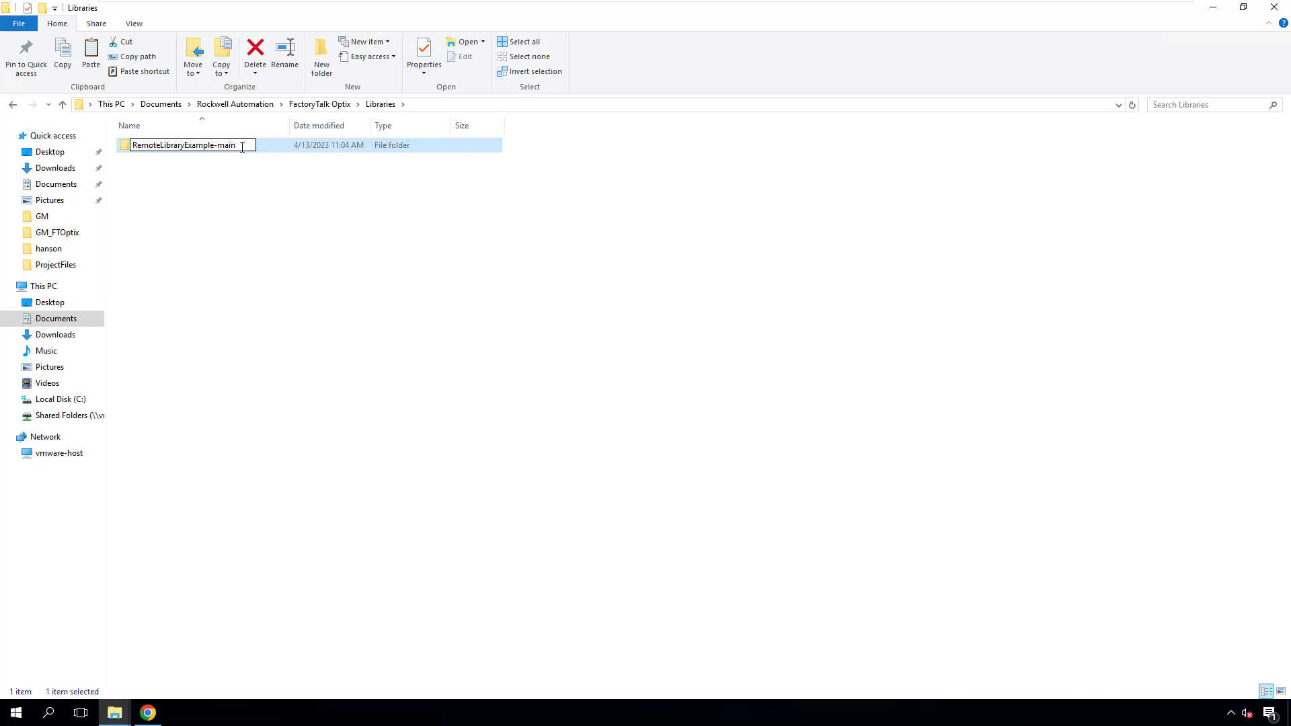
pyautogui.press('BackSpace')
pyautogui.press('BackSpace')
pyautogui.press('BackSpace')
pyautogui.press('BackSpace')
pyautogui.press('BackSpace')
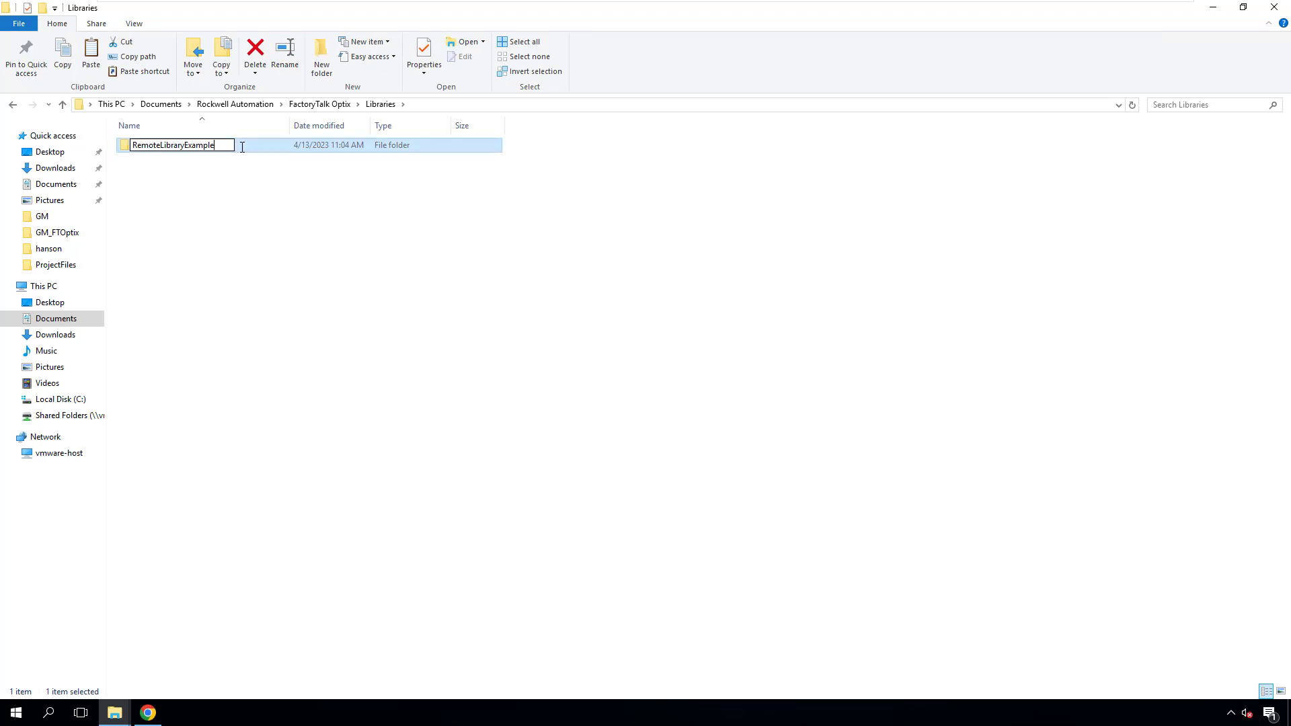
pyautogui.press('Return')
pyautogui.click(254, 234)
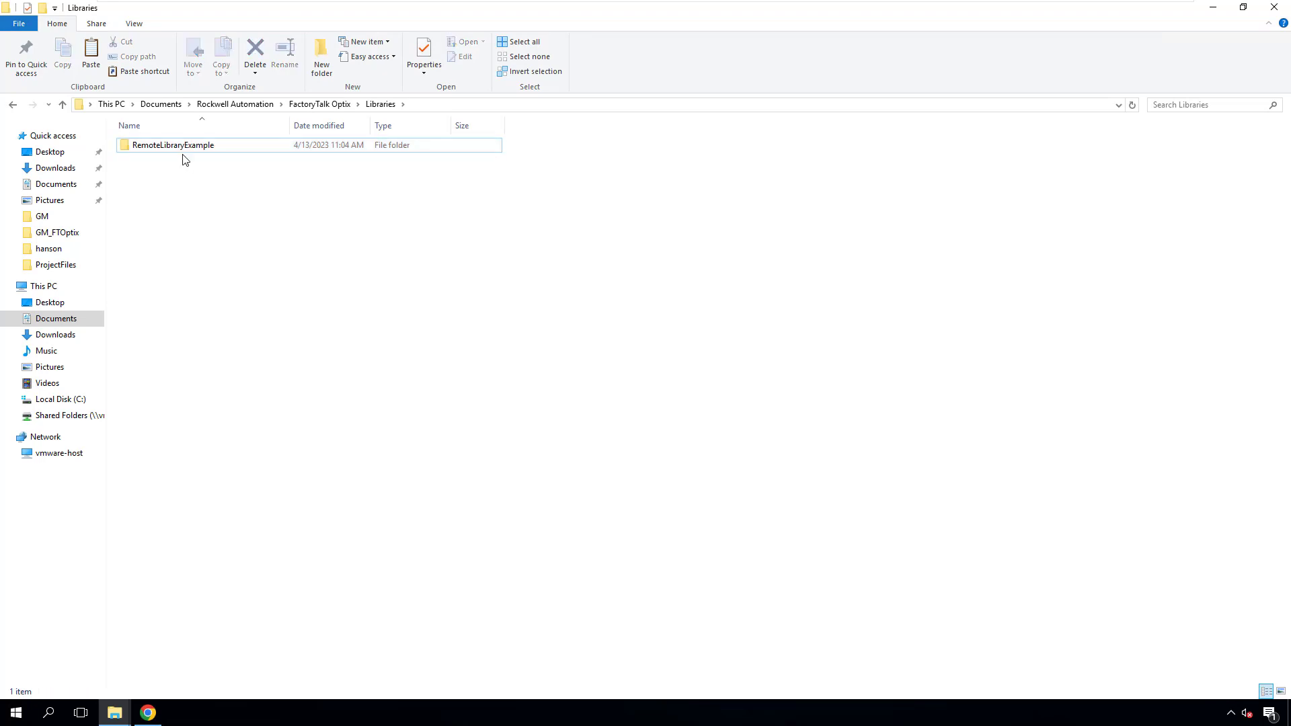
# Verify the RemoteLibraryExample folder contains RemoteLibraryExample.optix, then return to Libraries.
pyautogui.doubleClick(191, 146)
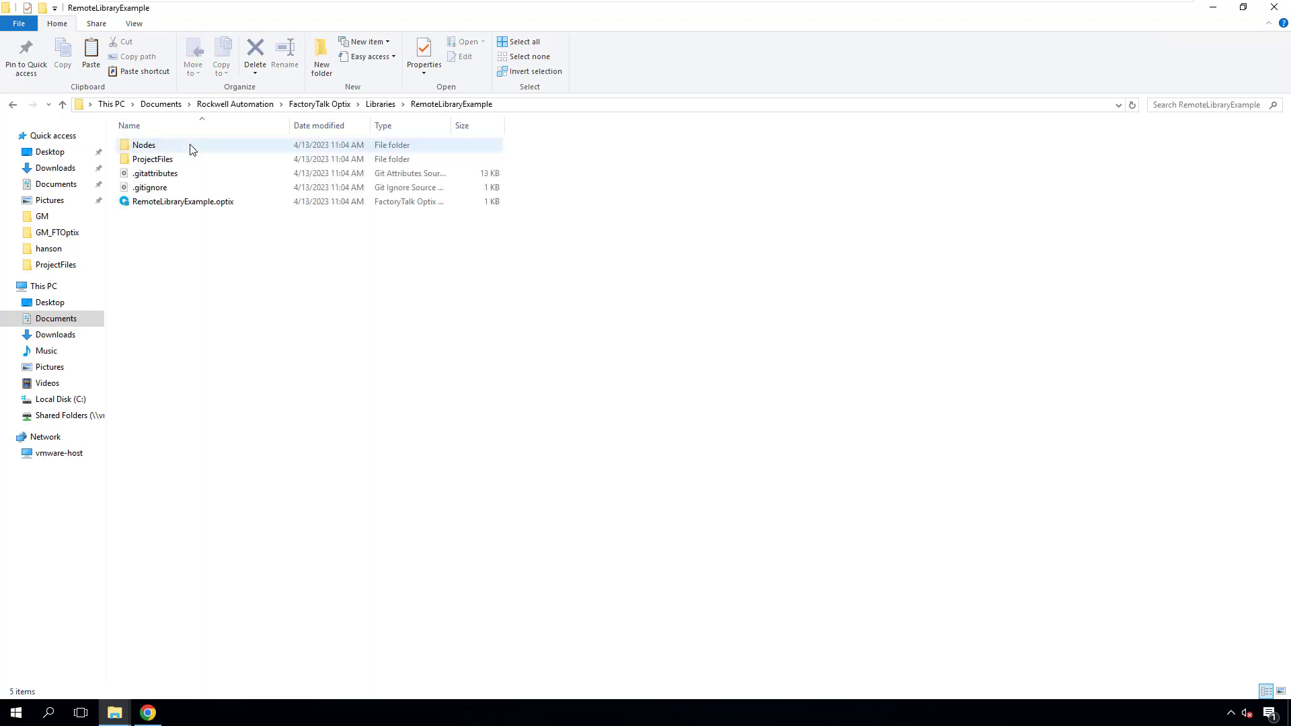
pyautogui.click(203, 203)
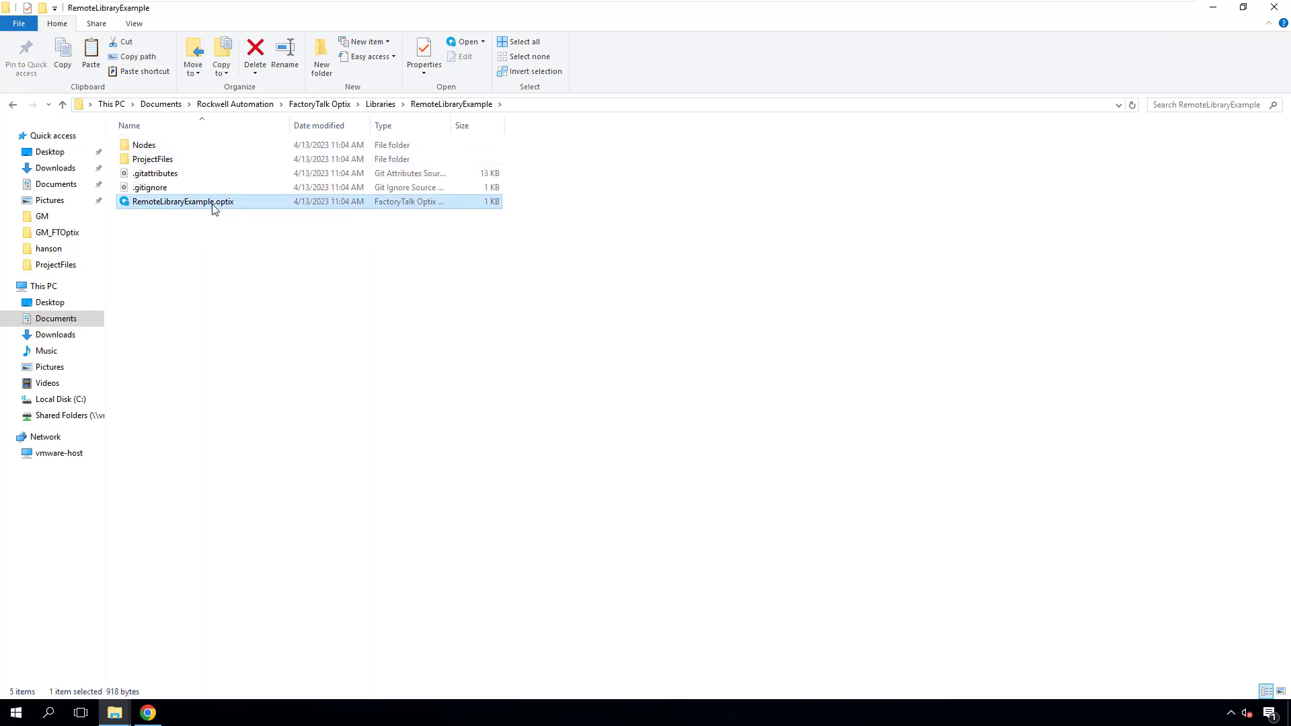
pyautogui.click(387, 105)
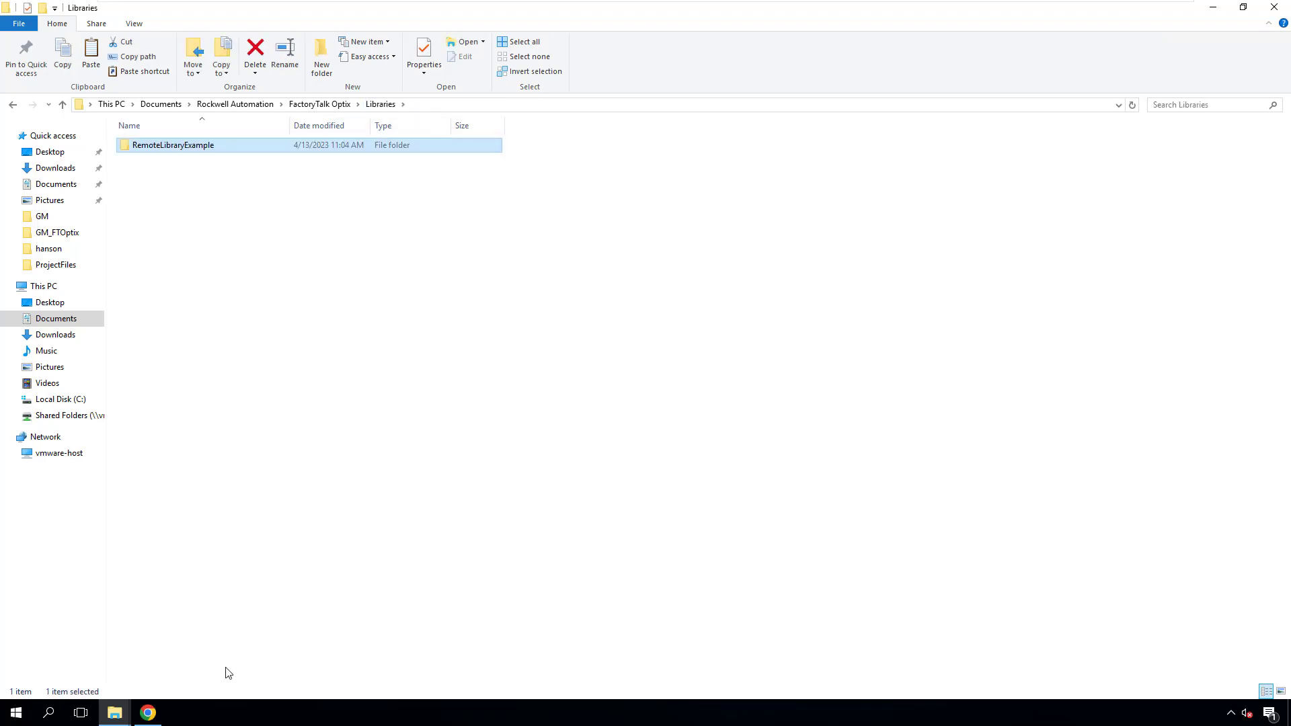
pyautogui.click(16, 713)
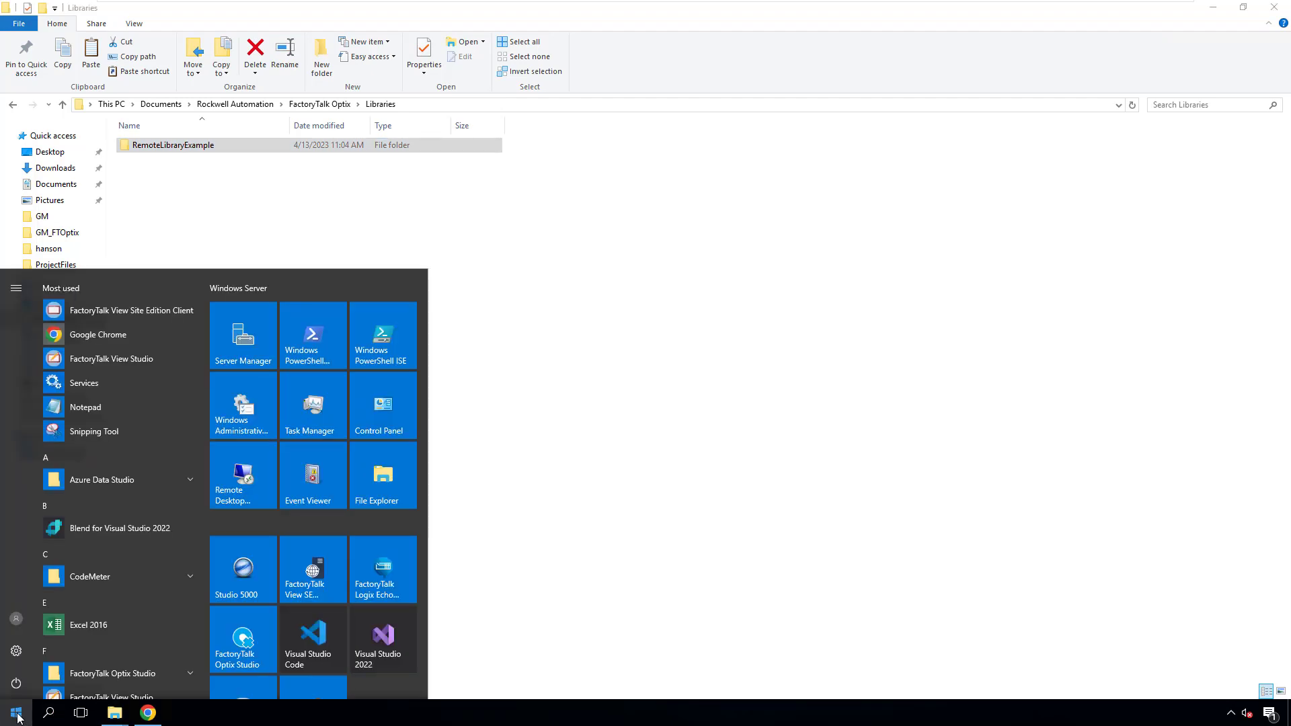
# Open NavigationPanelSample in Optix Studio, expand UI > MainWindow > MyPanels, and show Template Libraries.
pyautogui.click(268, 651)
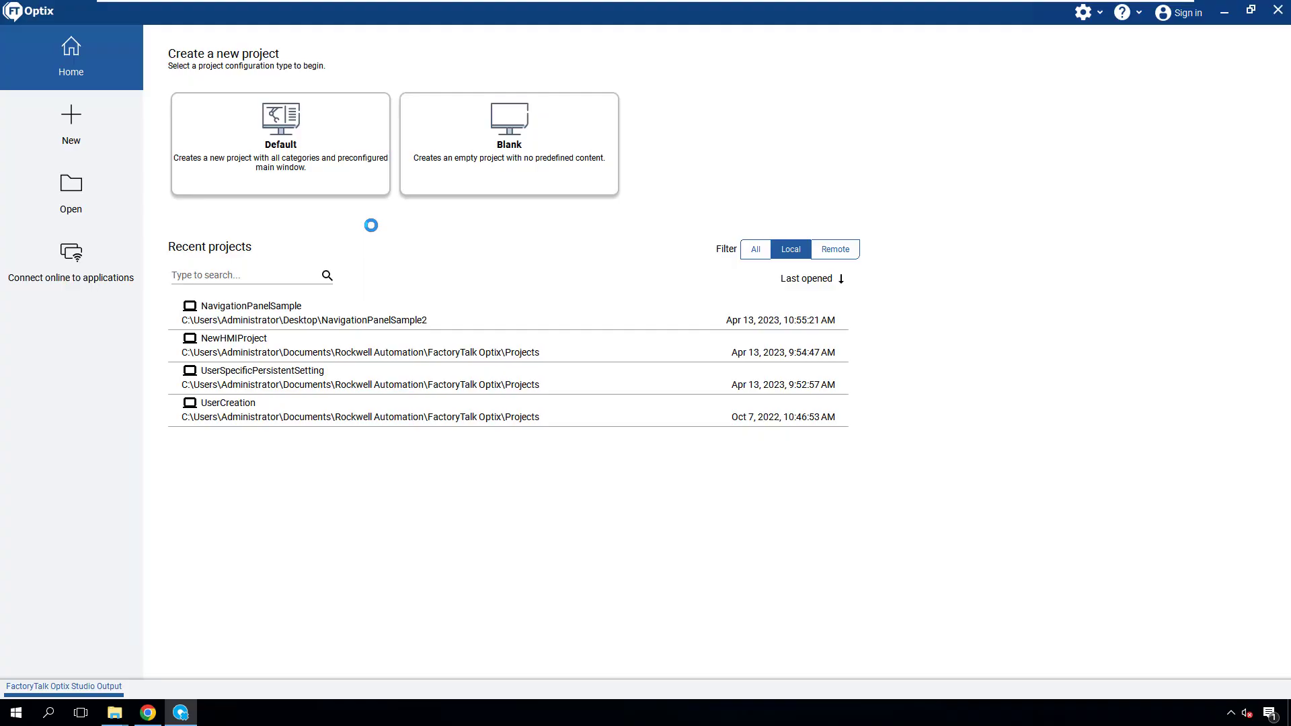
pyautogui.click(287, 314)
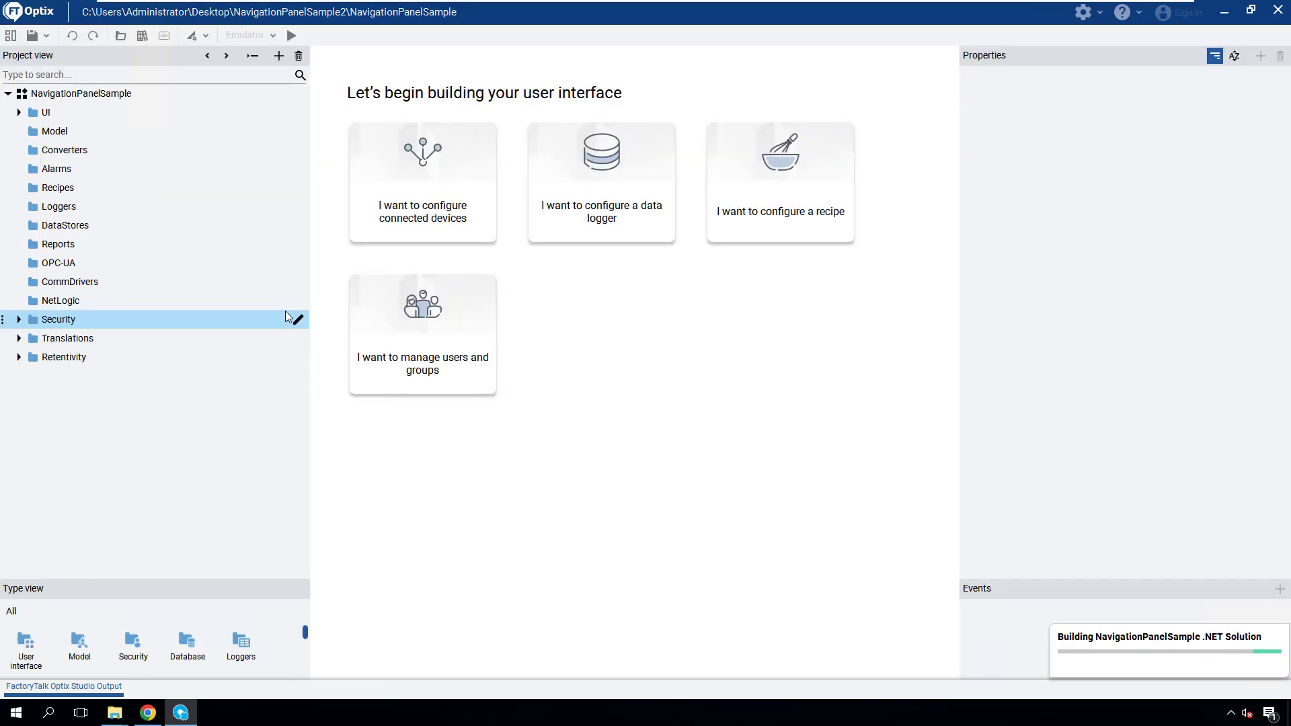
pyautogui.click(19, 113)
pyautogui.click(30, 168)
pyautogui.click(29, 207)
pyautogui.click(40, 188)
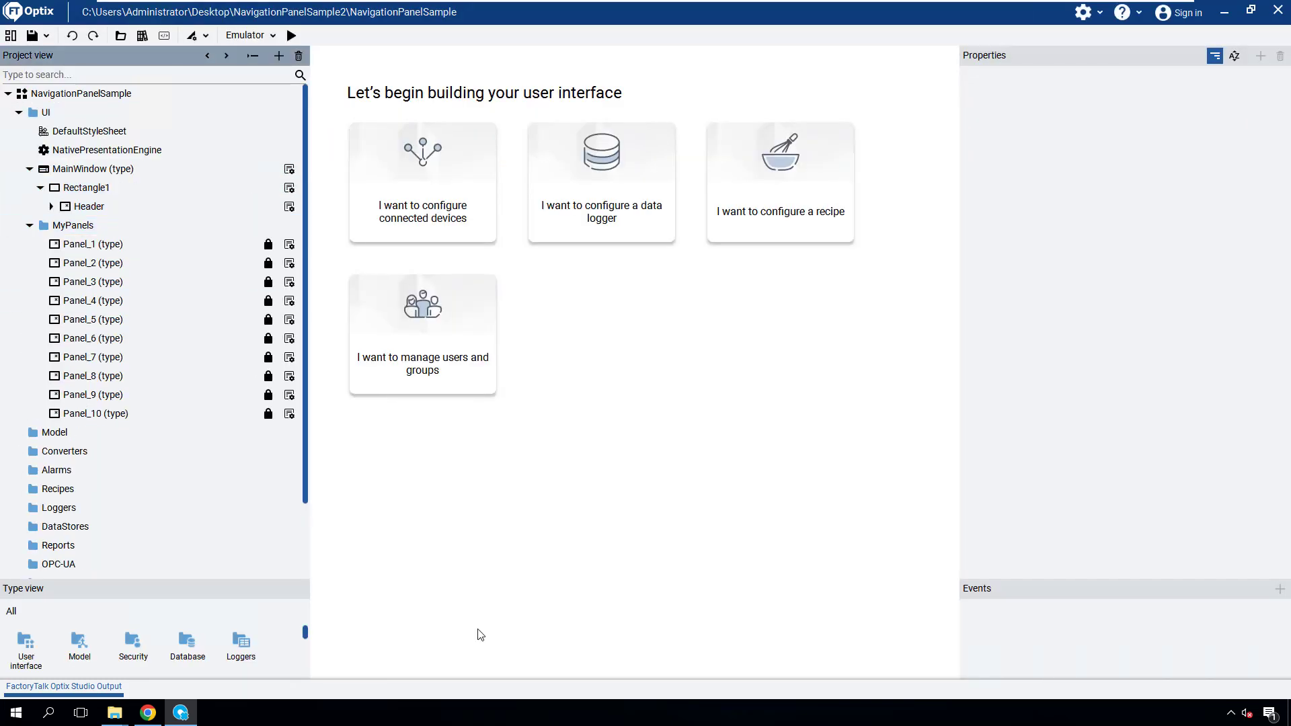
pyautogui.click(142, 35)
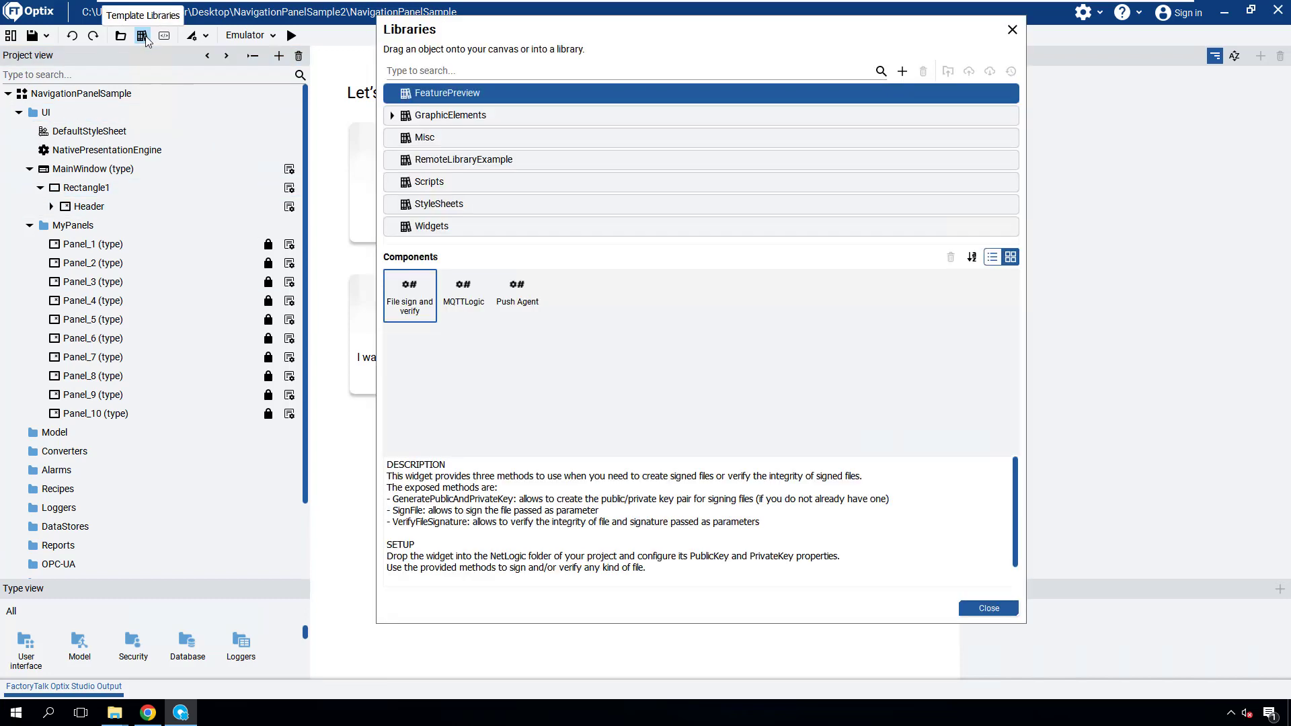
# Drag NavigationPanelLoader from RemoteLibraryExample into MainWindow and rename it NavigationPanelLoader.
pyautogui.click(505, 161)
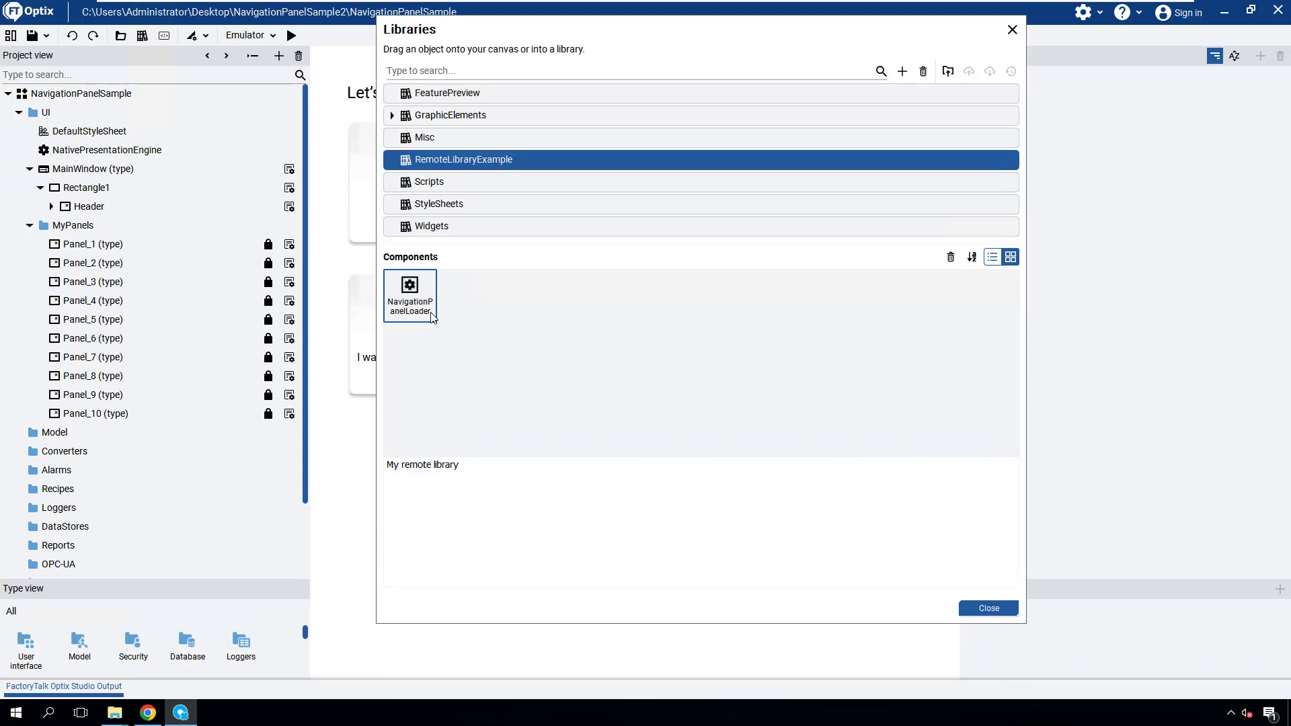
pyautogui.moveTo(417, 316); pyautogui.dragTo(115, 176)
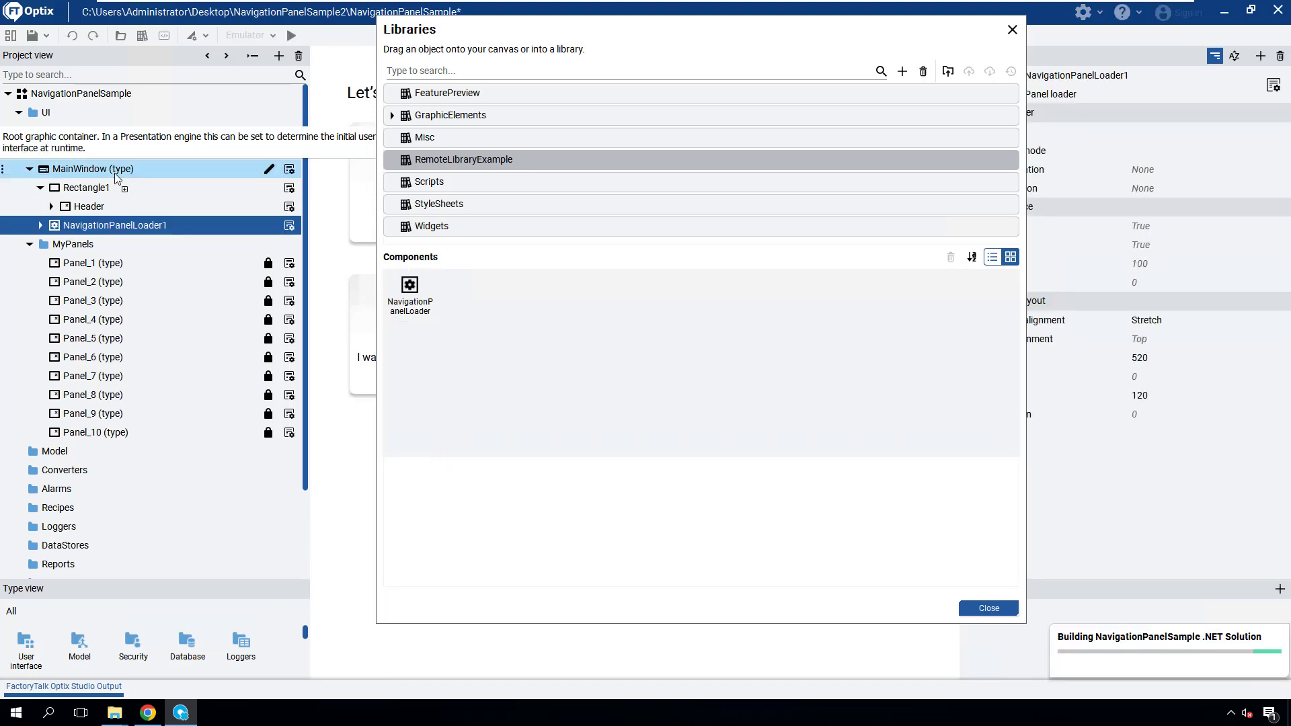
pyautogui.click(211, 232)
pyautogui.click(200, 231)
pyautogui.press('BackSpace')
pyautogui.press('Return')
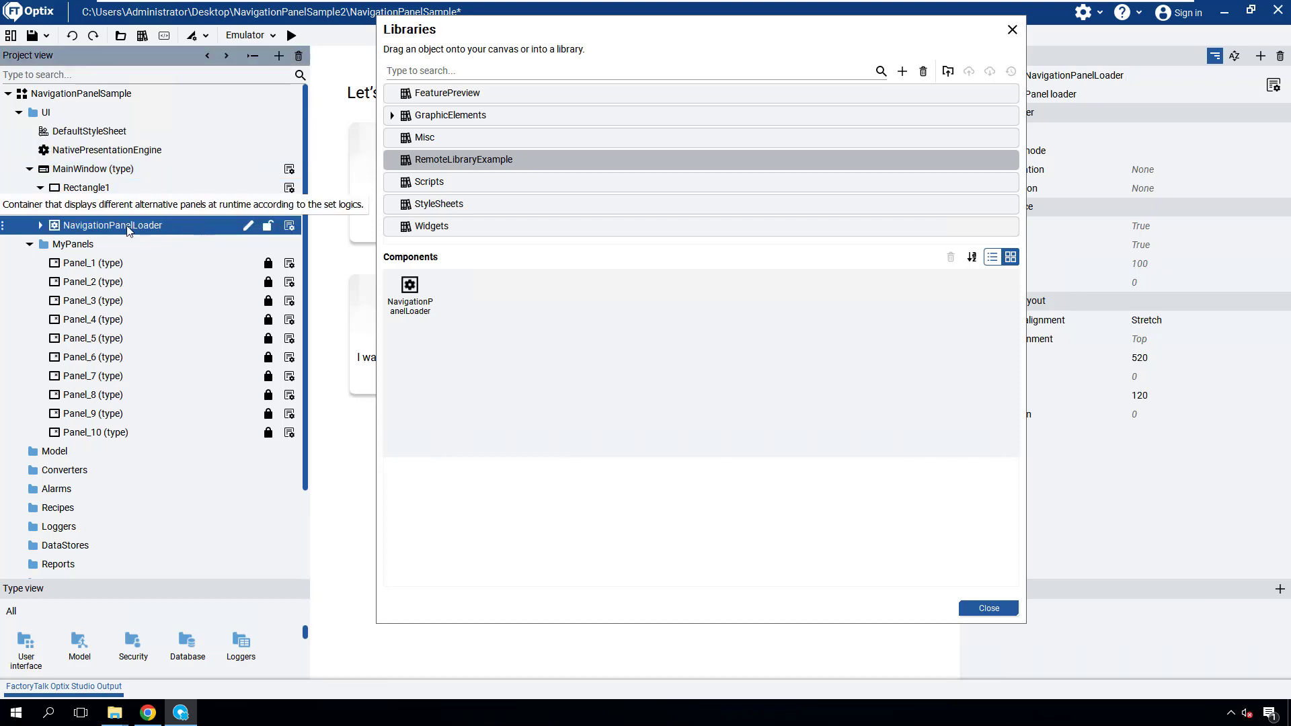
# Open the Header for editing and close the Libraries dialog.
pyautogui.click(88, 206)
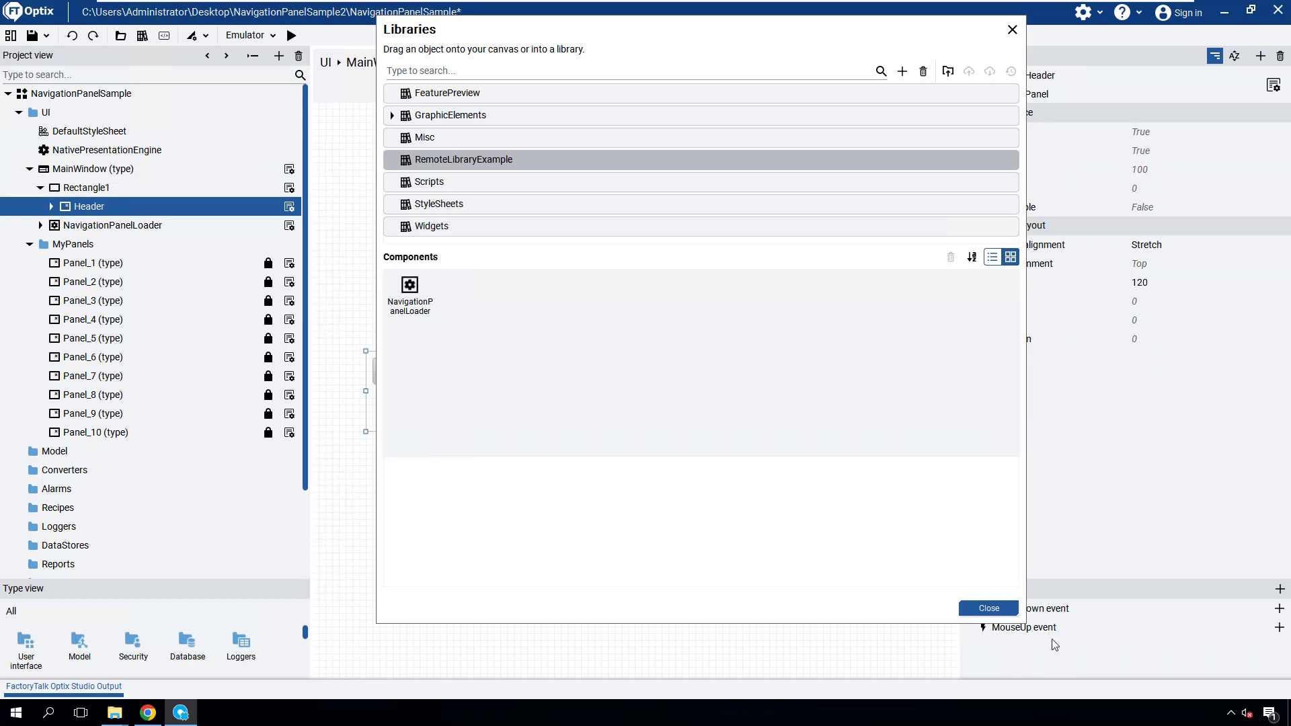
pyautogui.click(988, 608)
pyautogui.click(419, 373)
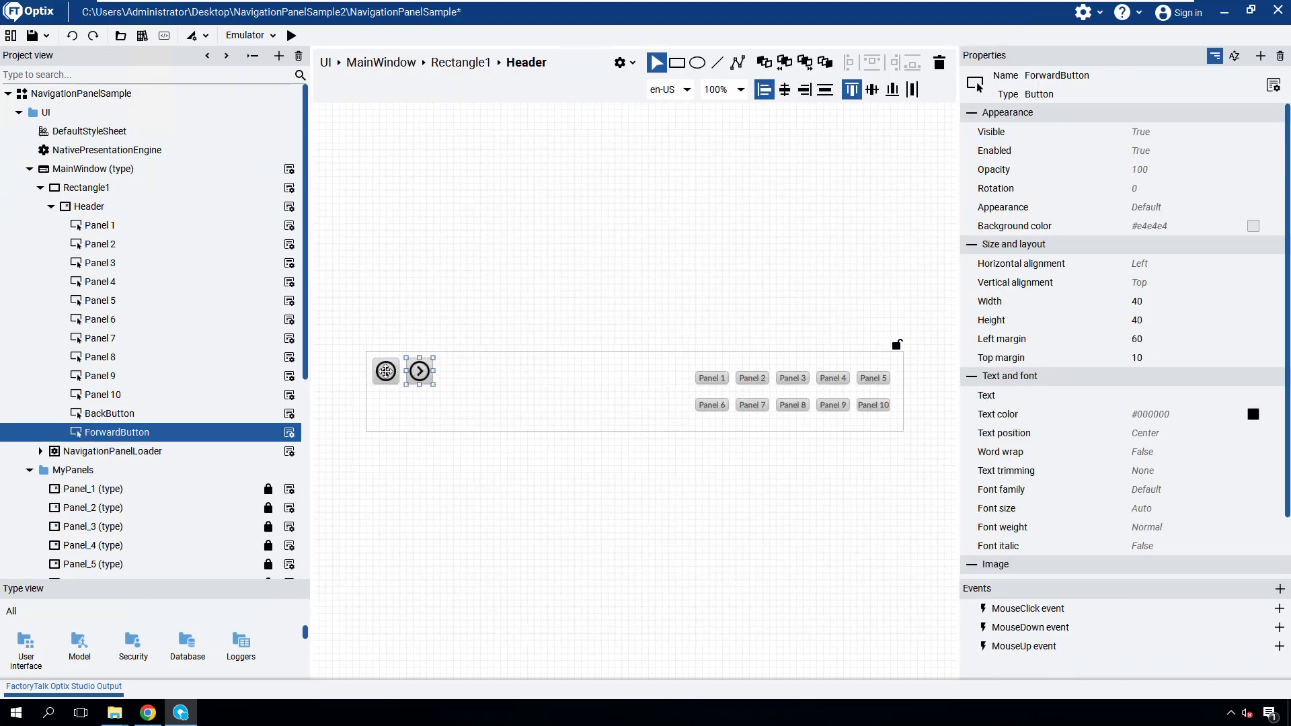
# Make BackButton's MouseClick call NavigationPanelLoader > rn_PanelLoader > BackwardNav.
pyautogui.click(385, 371)
pyautogui.click(1279, 608)
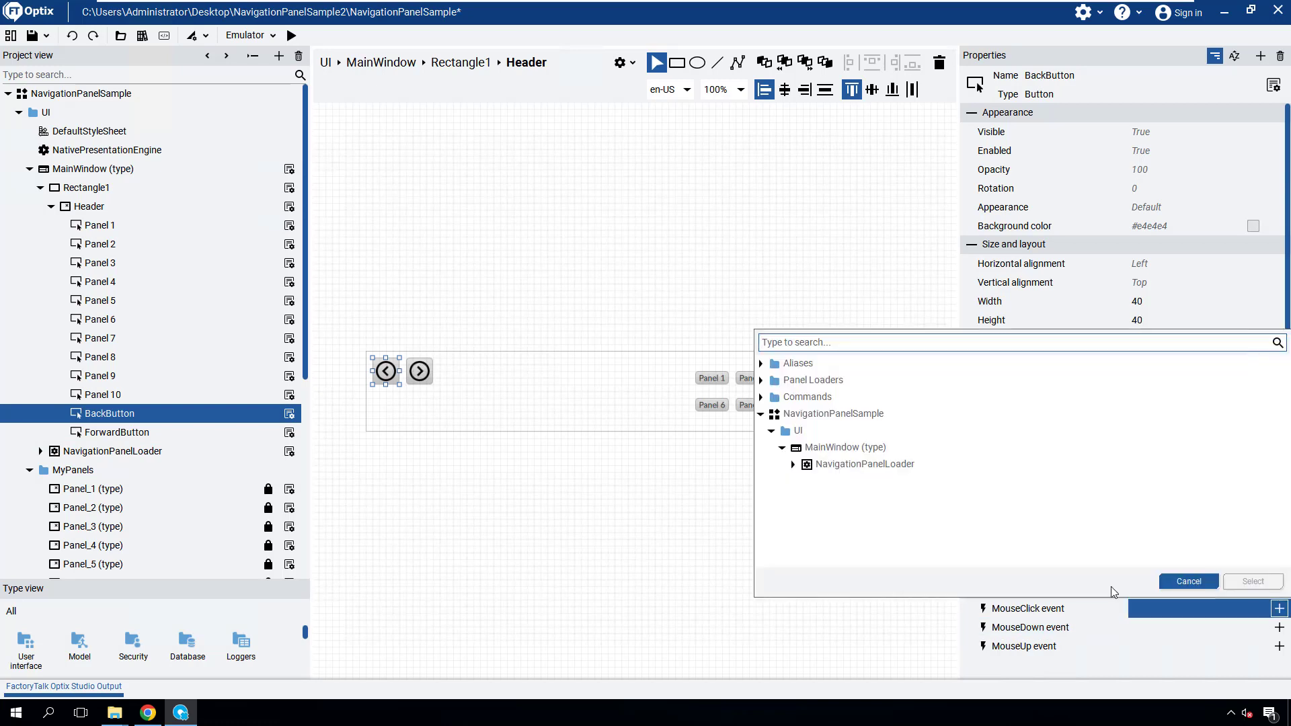
pyautogui.click(794, 465)
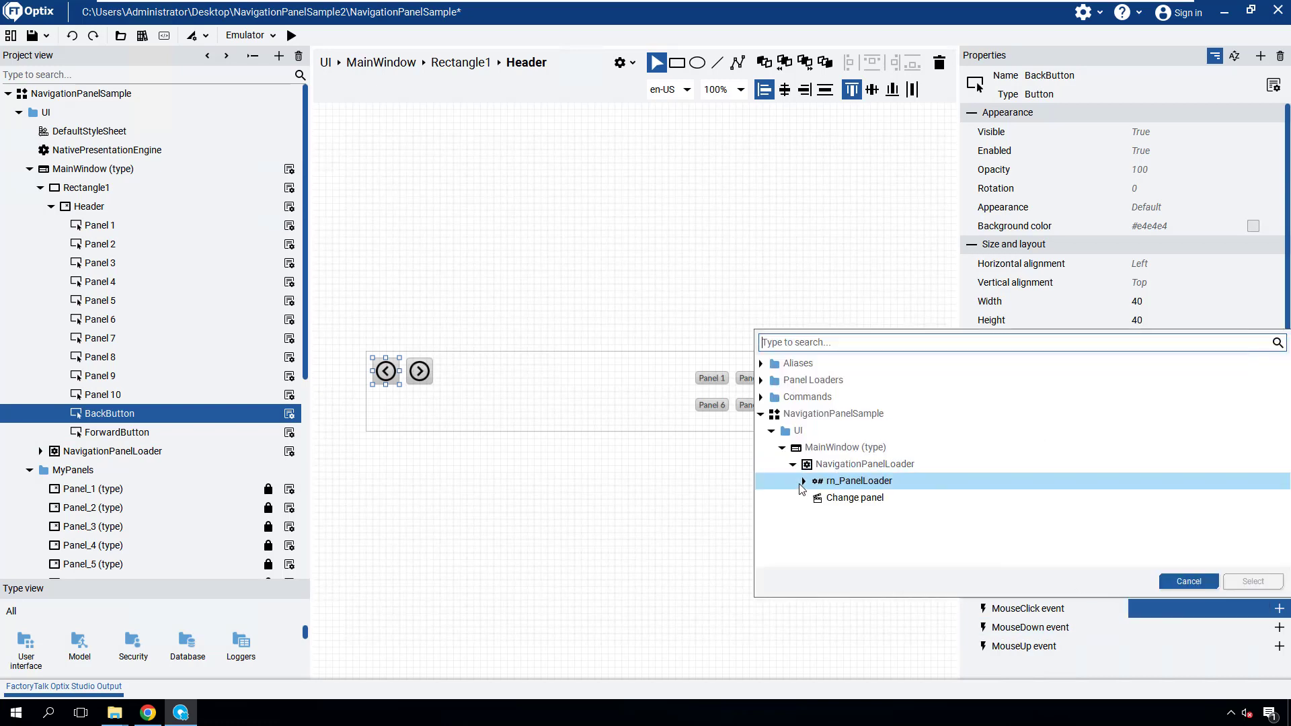
pyautogui.click(804, 481)
pyautogui.click(865, 499)
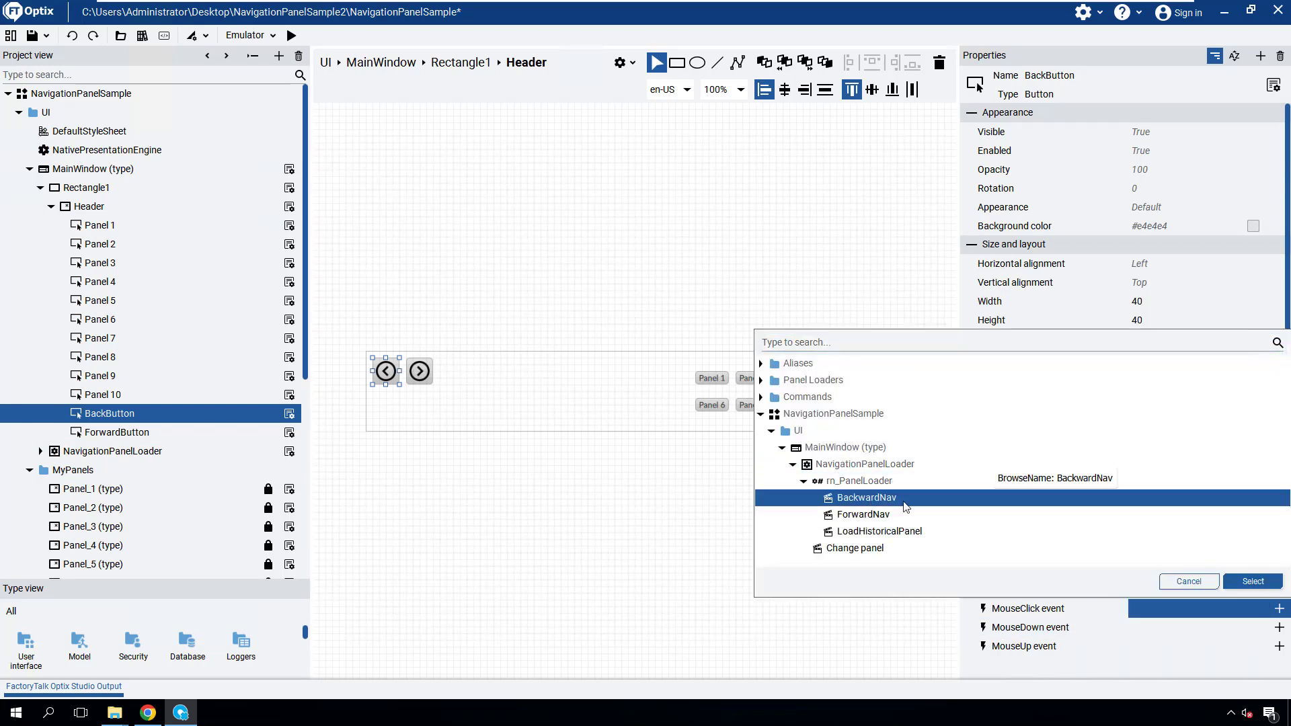
pyautogui.click(1244, 581)
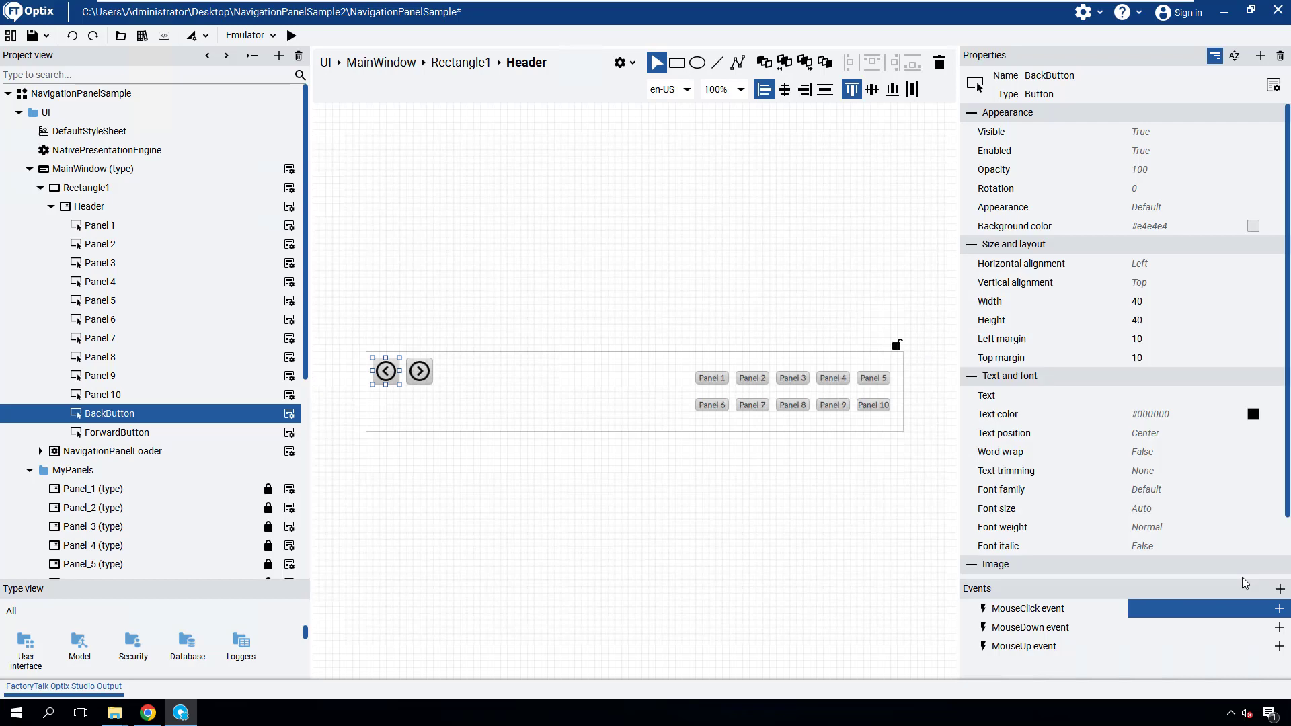
# Make ForwardButton's MouseClick call rn_PanelLoader > ForwardNav and save the project.
pyautogui.click(420, 373)
pyautogui.click(1279, 608)
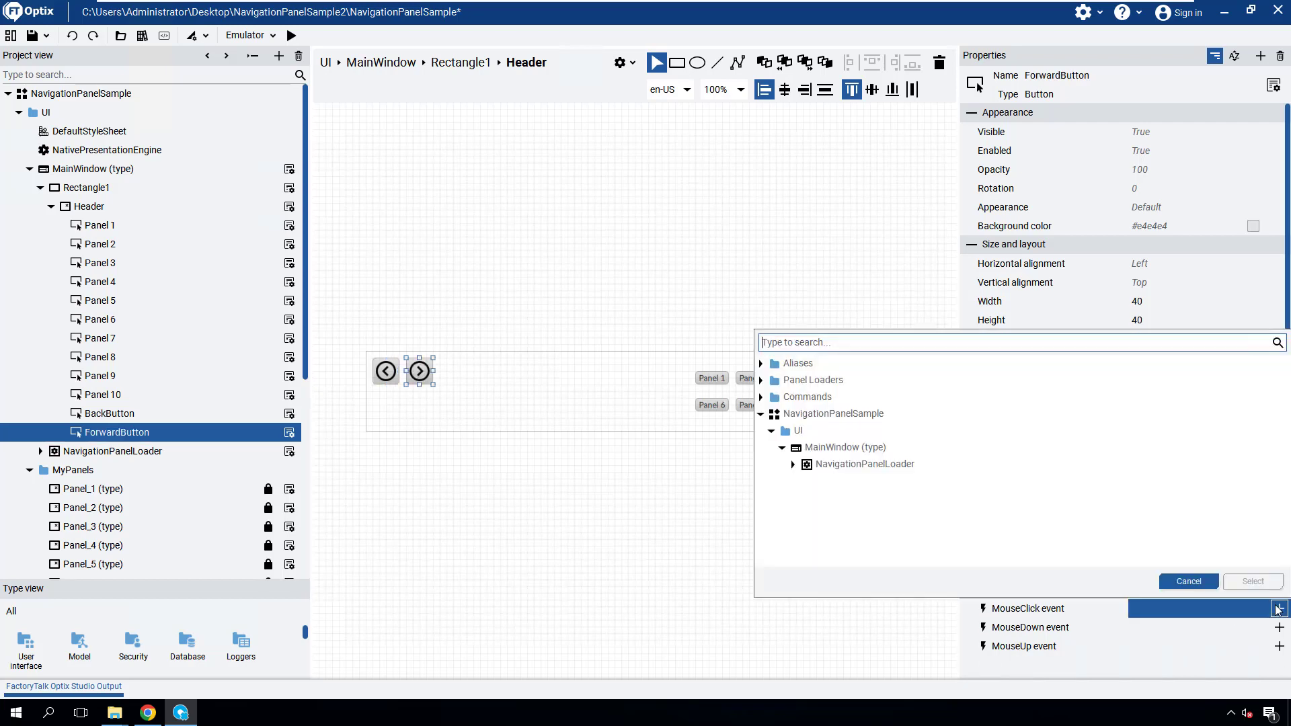
pyautogui.click(794, 465)
pyautogui.click(803, 482)
pyautogui.click(863, 514)
pyautogui.click(1251, 582)
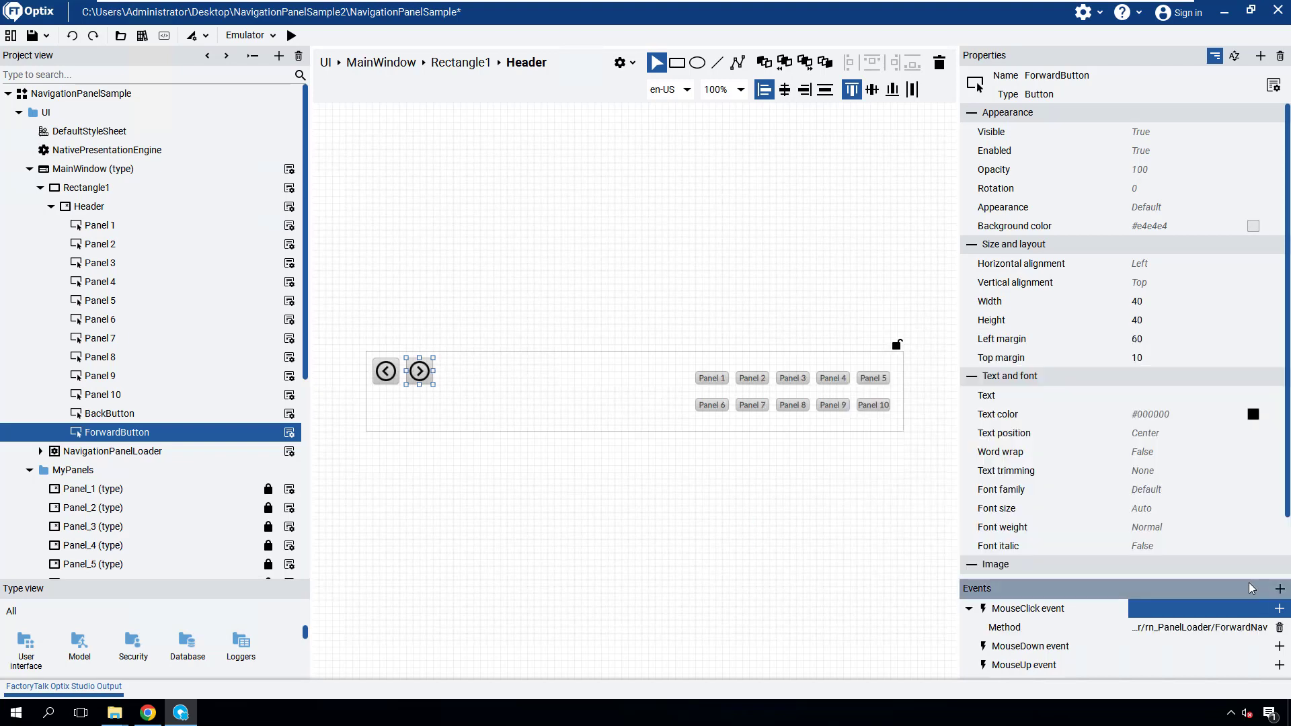
pyautogui.click(662, 545)
pyautogui.click(34, 36)
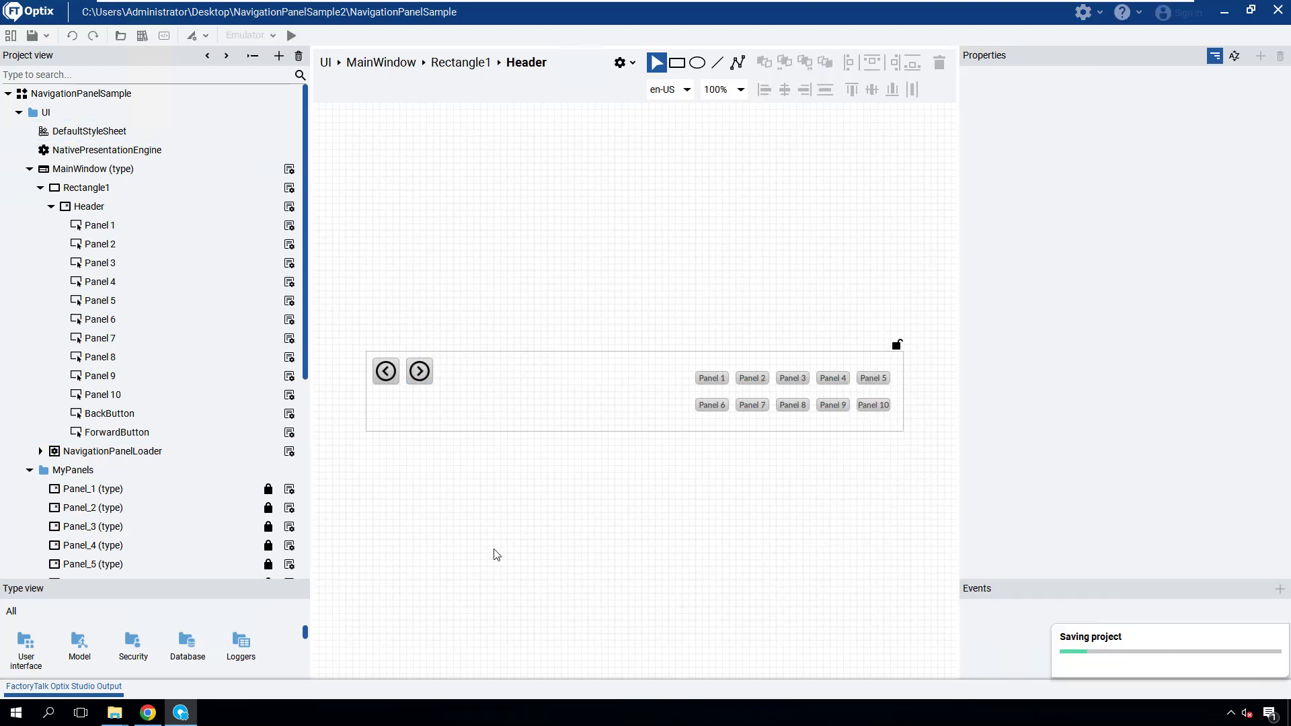
# Run the emulator and visit Panels 1, 3, 5, 7, 9, 2, 4, 6, 8 and 10.
pyautogui.click(291, 35)
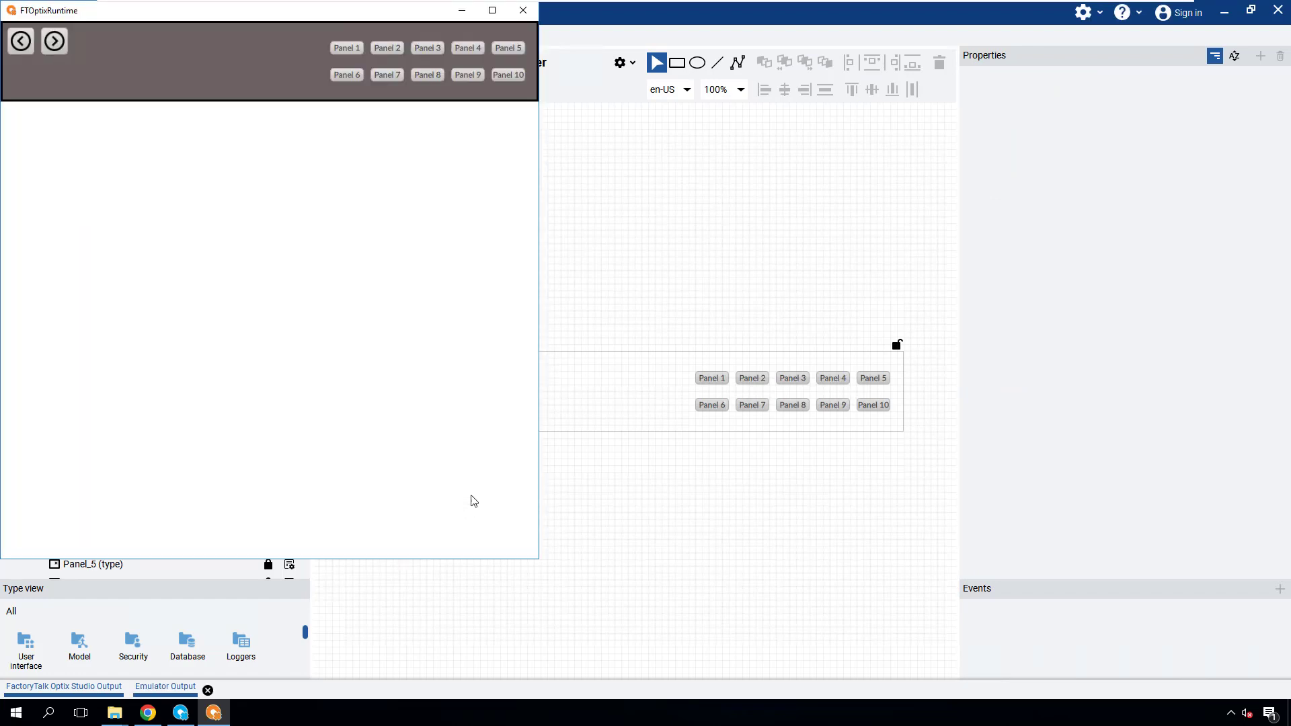
pyautogui.click(352, 48)
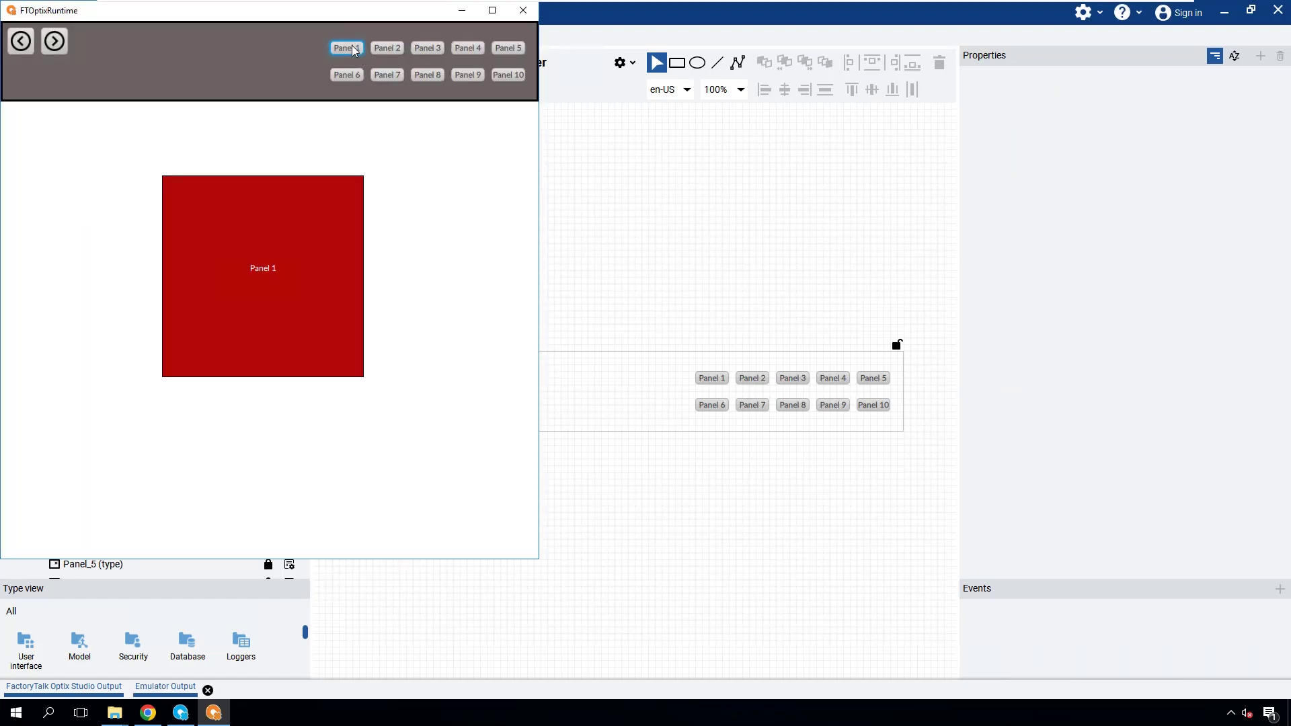
pyautogui.click(427, 49)
pyautogui.click(506, 48)
pyautogui.click(389, 75)
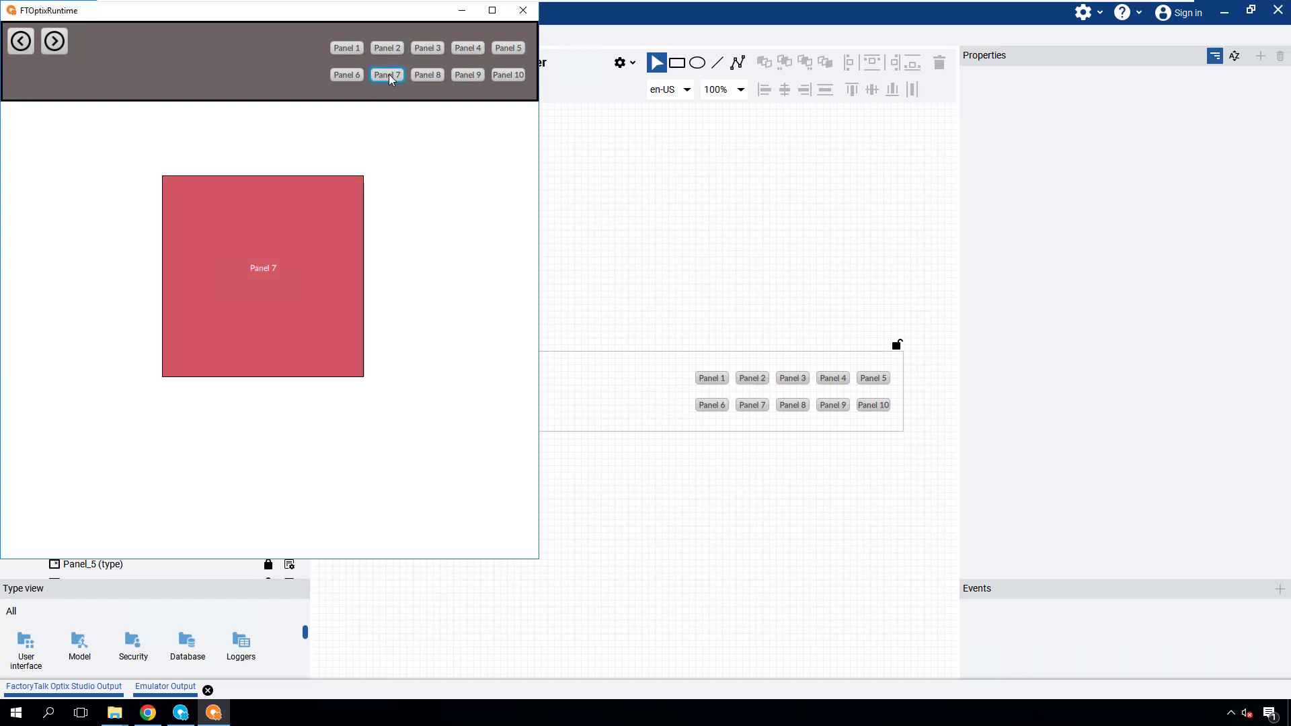
pyautogui.click(467, 72)
pyautogui.click(385, 48)
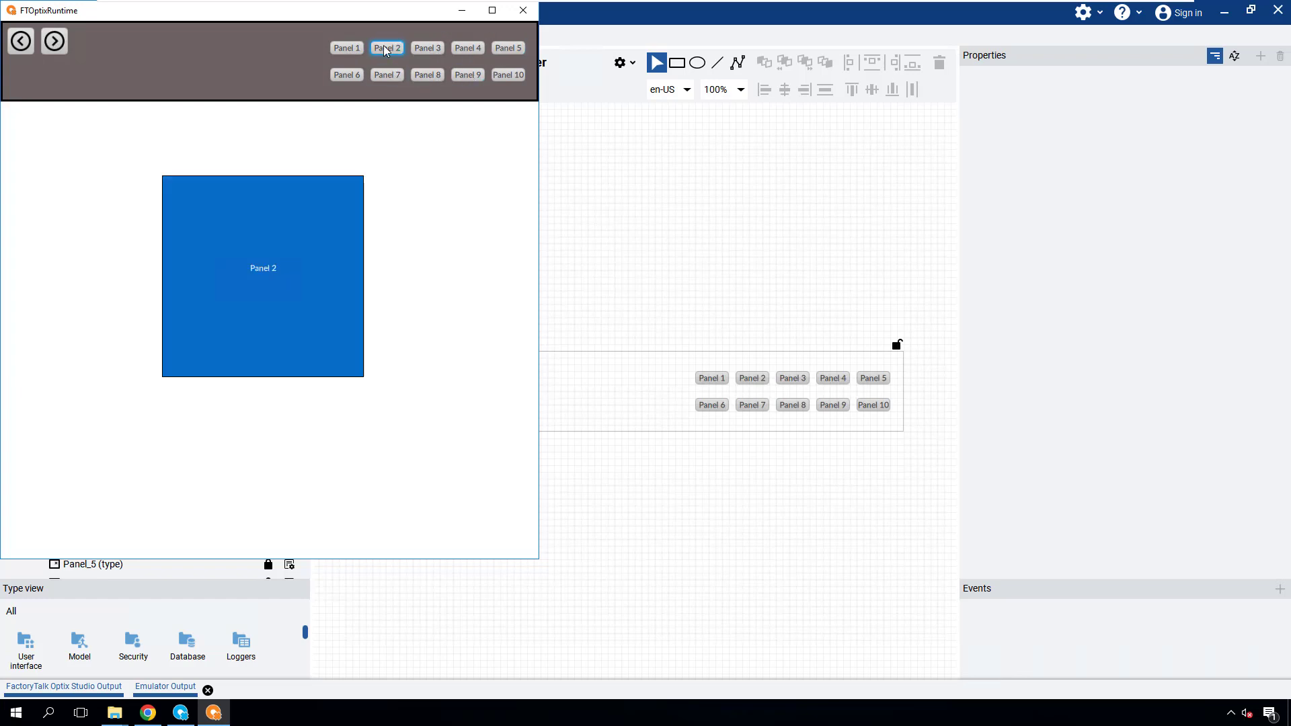
pyautogui.click(464, 51)
pyautogui.click(351, 75)
pyautogui.click(430, 75)
pyautogui.click(509, 74)
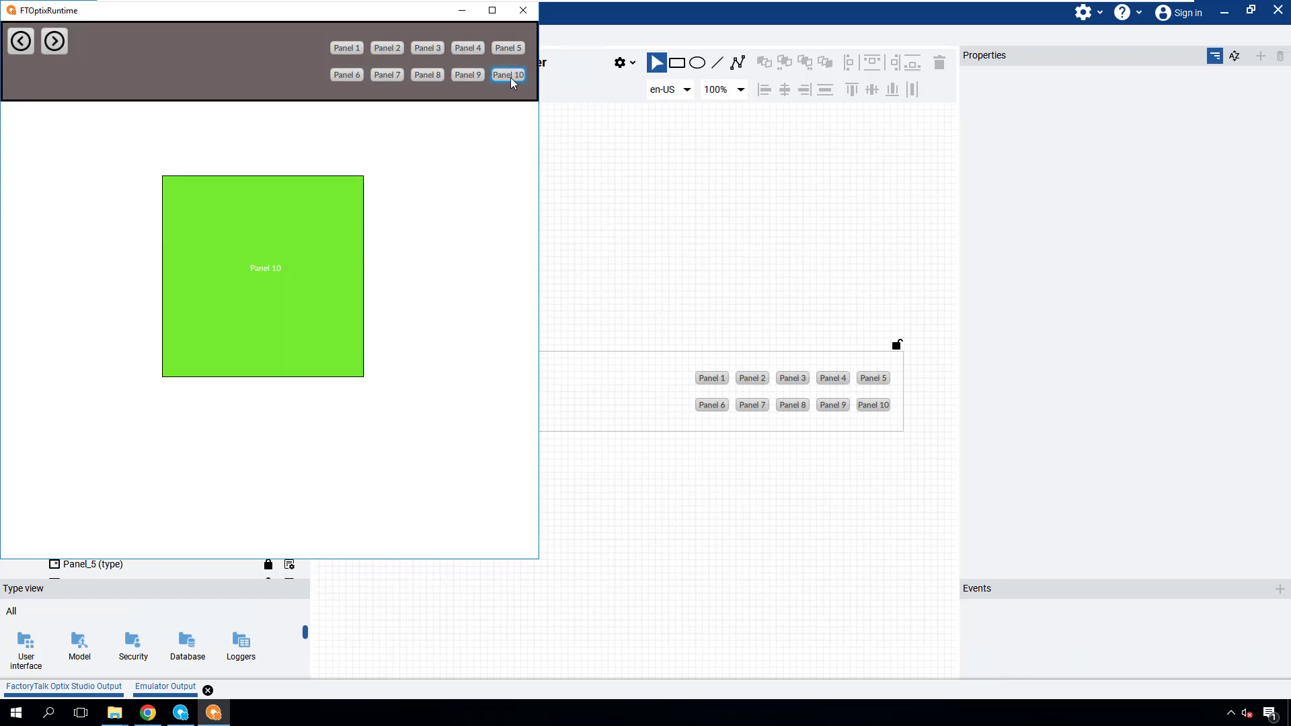
# Step back six panels, forward four to Panel 10, then back four to Panel 1.
pyautogui.click(21, 43)
pyautogui.click(21, 43)
pyautogui.click(21, 42)
pyautogui.click(21, 43)
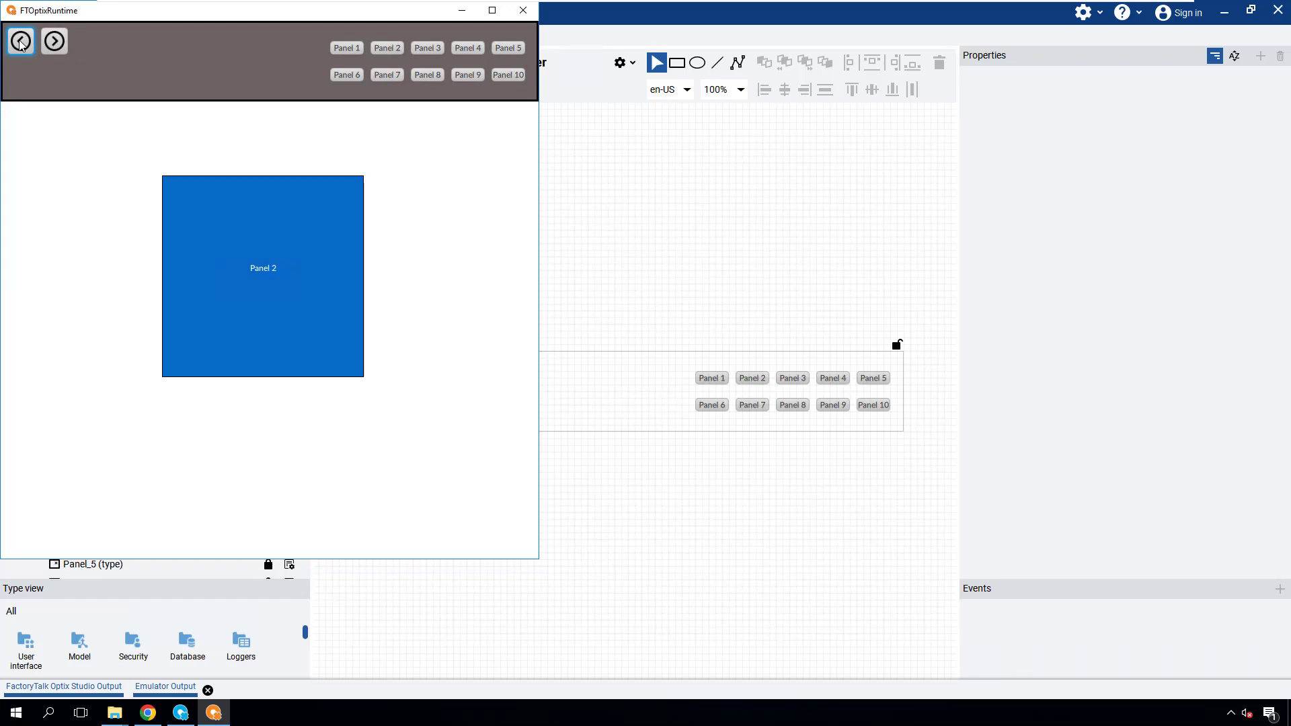
pyautogui.click(21, 42)
pyautogui.click(20, 42)
pyautogui.click(56, 43)
pyautogui.click(56, 43)
pyautogui.click(56, 44)
pyautogui.click(56, 44)
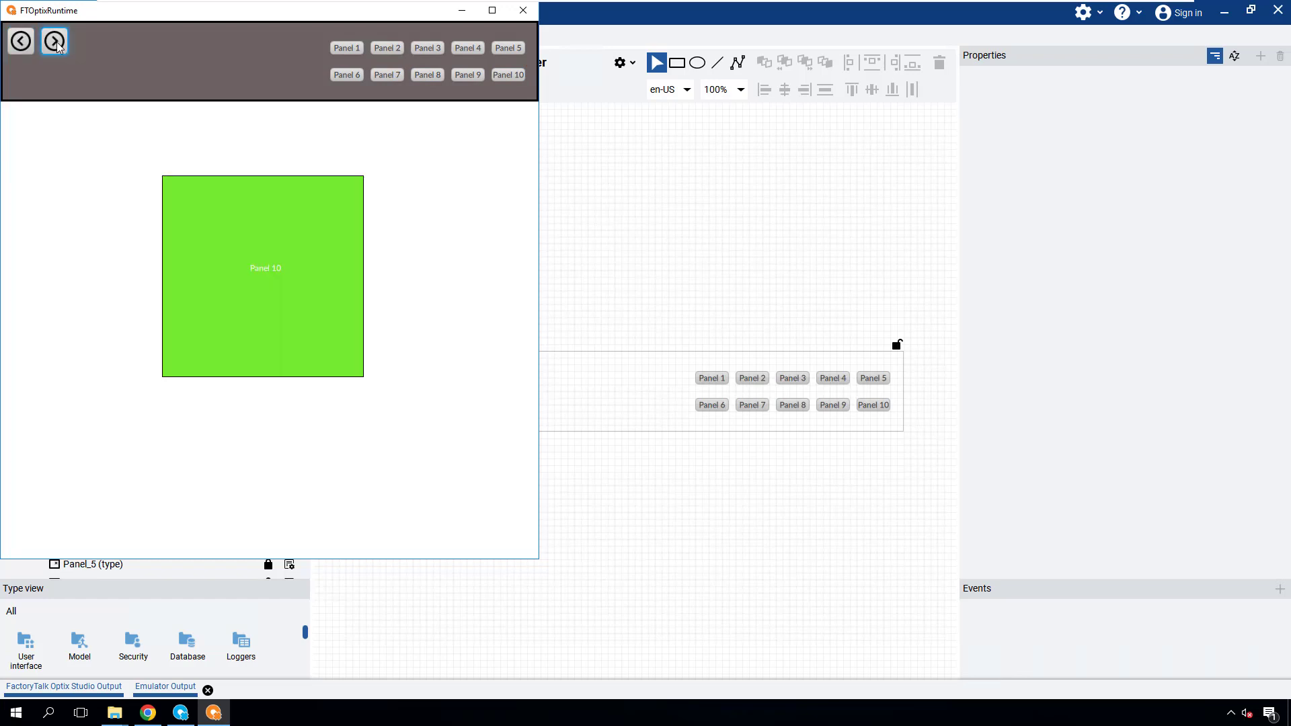
pyautogui.click(21, 42)
pyautogui.click(21, 43)
pyautogui.click(21, 43)
pyautogui.click(21, 43)
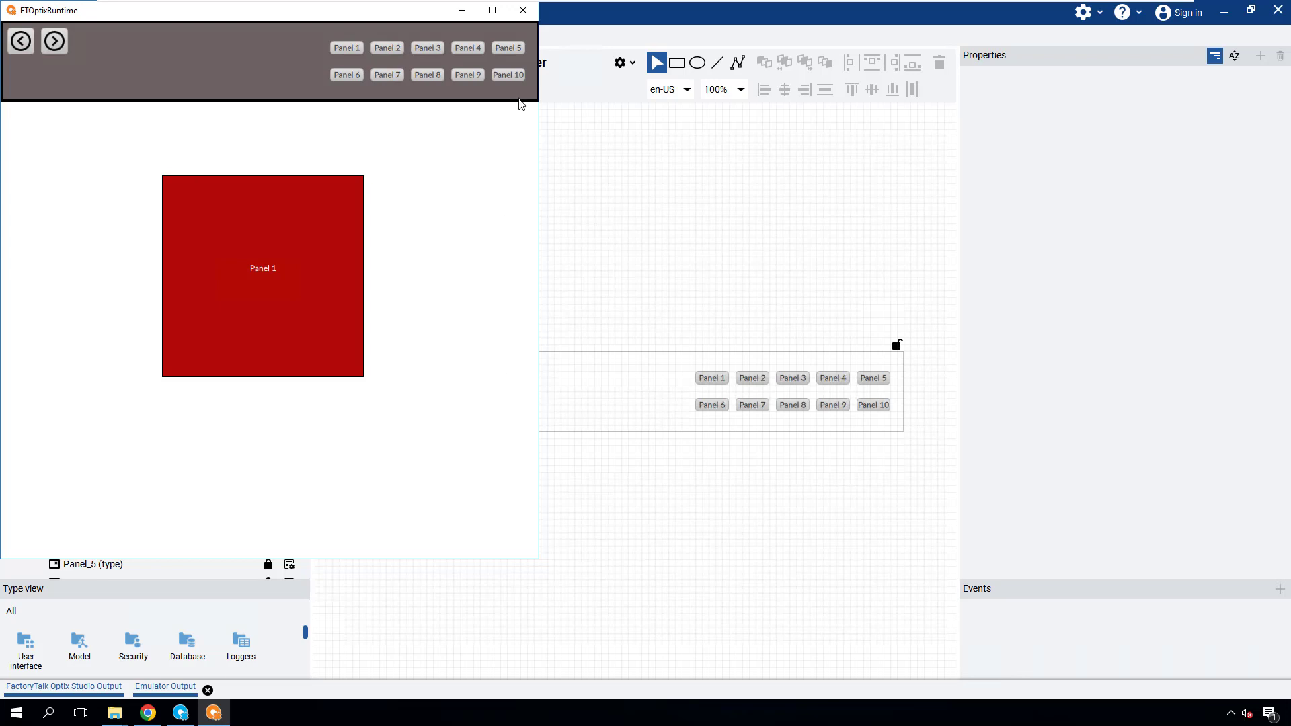
# Close the FTOptixRuntime emulator window.
pyautogui.click(523, 10)
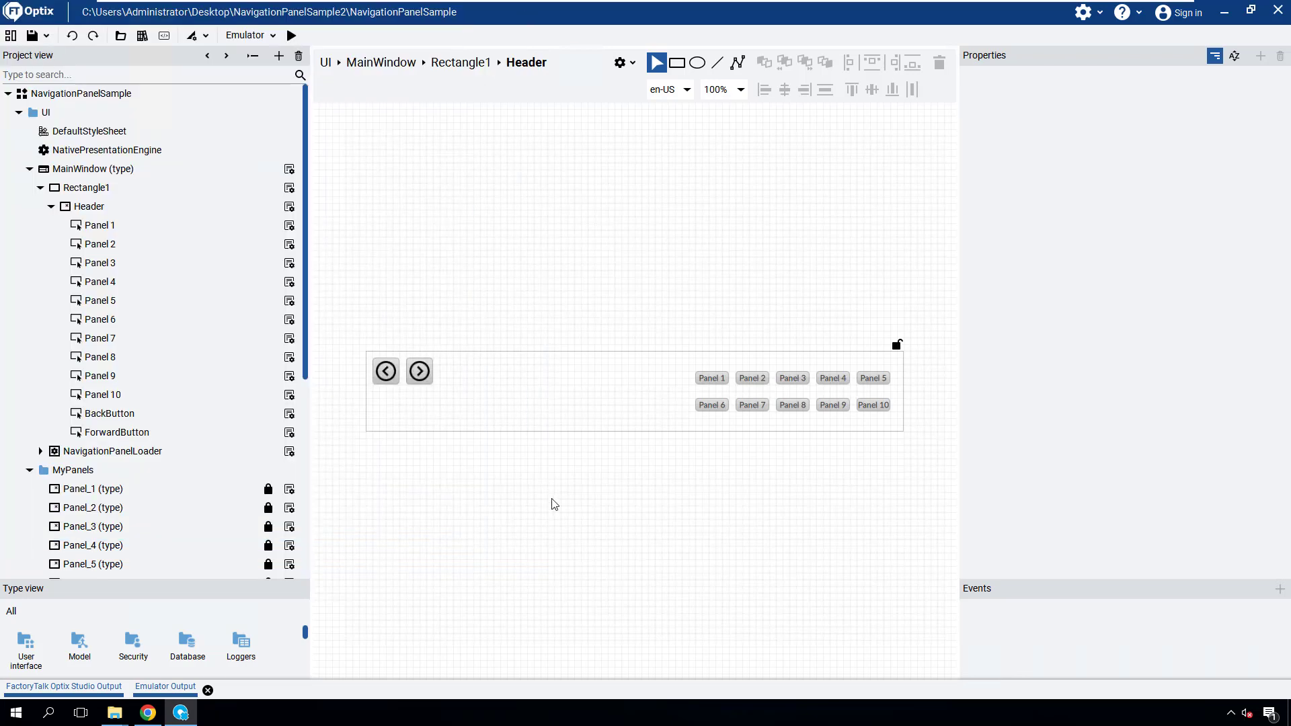